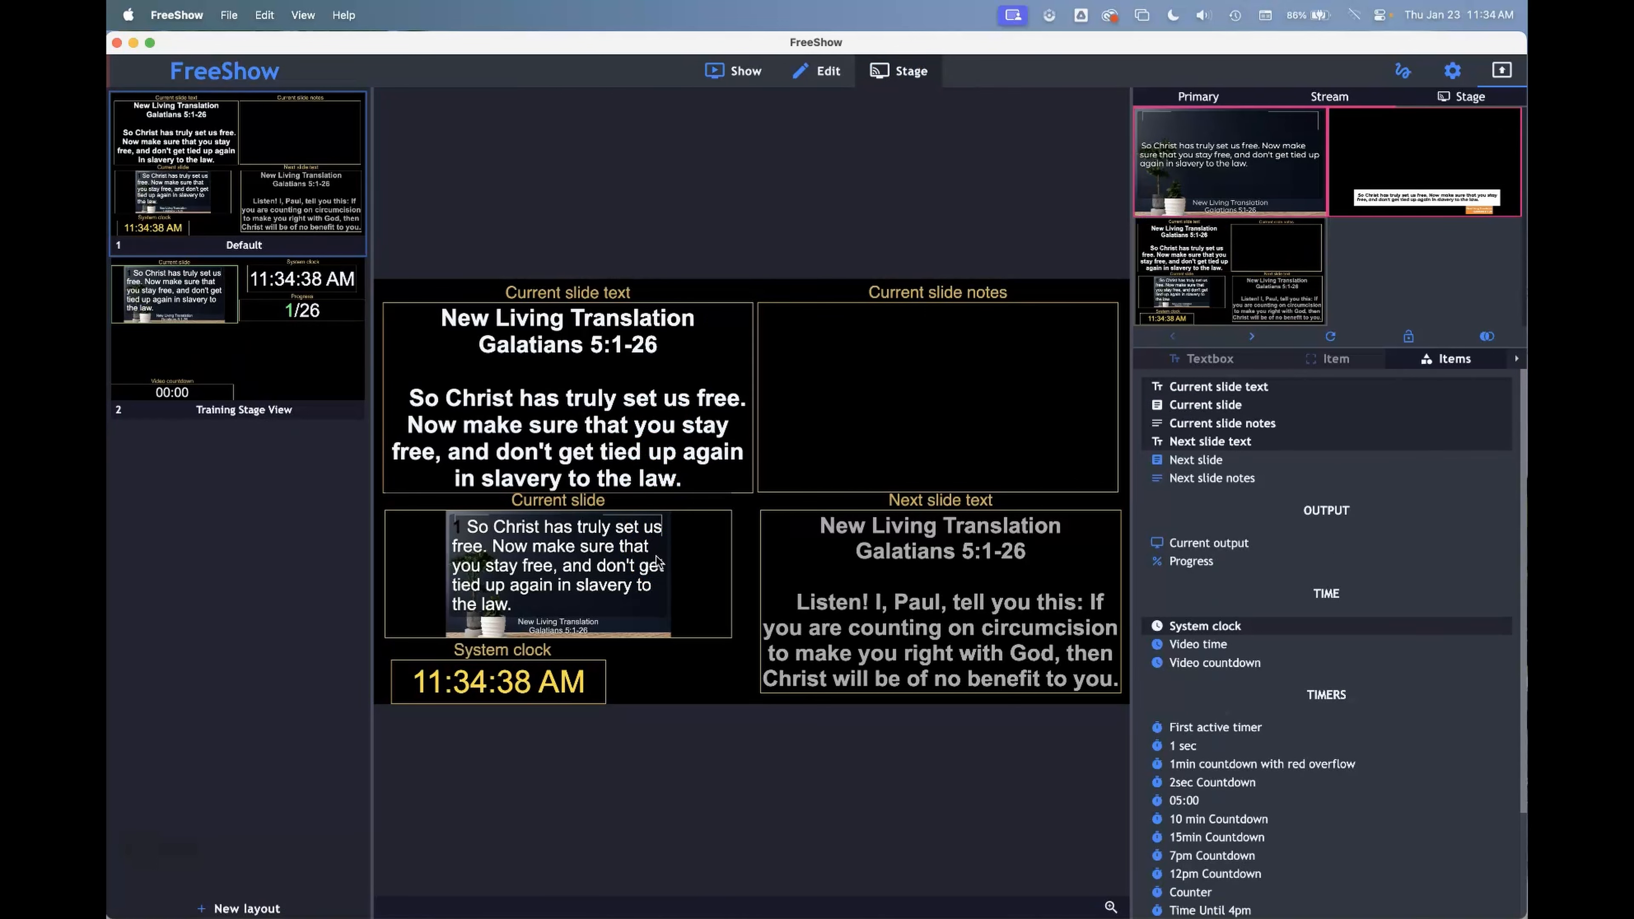
Replace the Current slide item in the Default stage layout with a Video time item fitted above the system clock
click(637, 570)
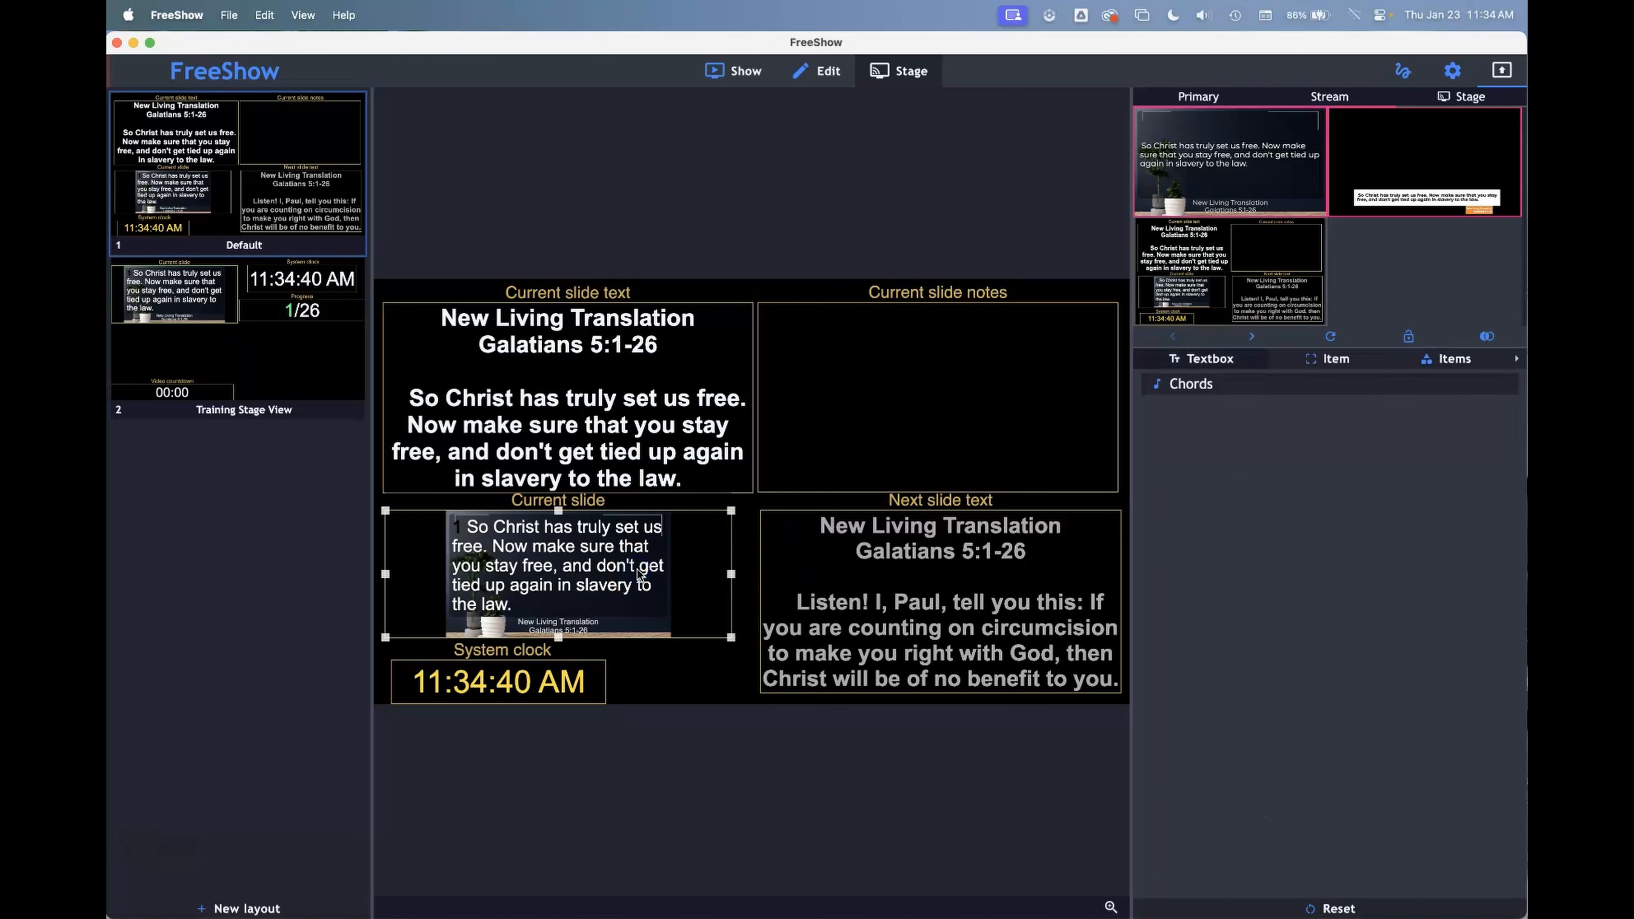
key(BackSpace)
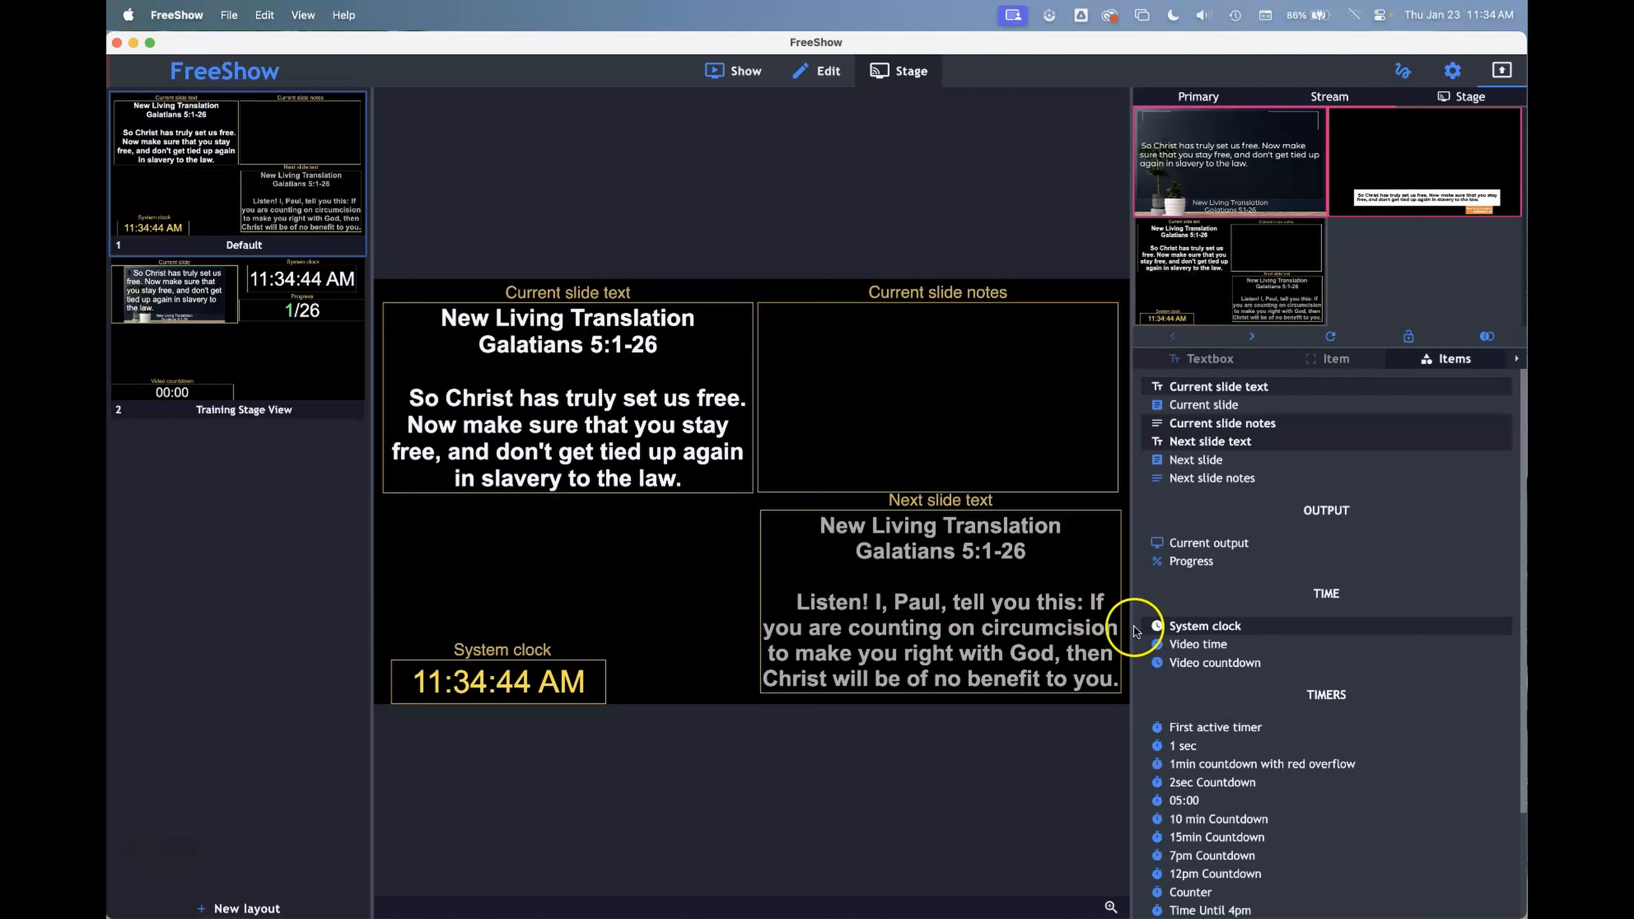
click(1190, 645)
click(674, 505)
drag(673, 505, 531, 558)
drag(794, 440, 584, 559)
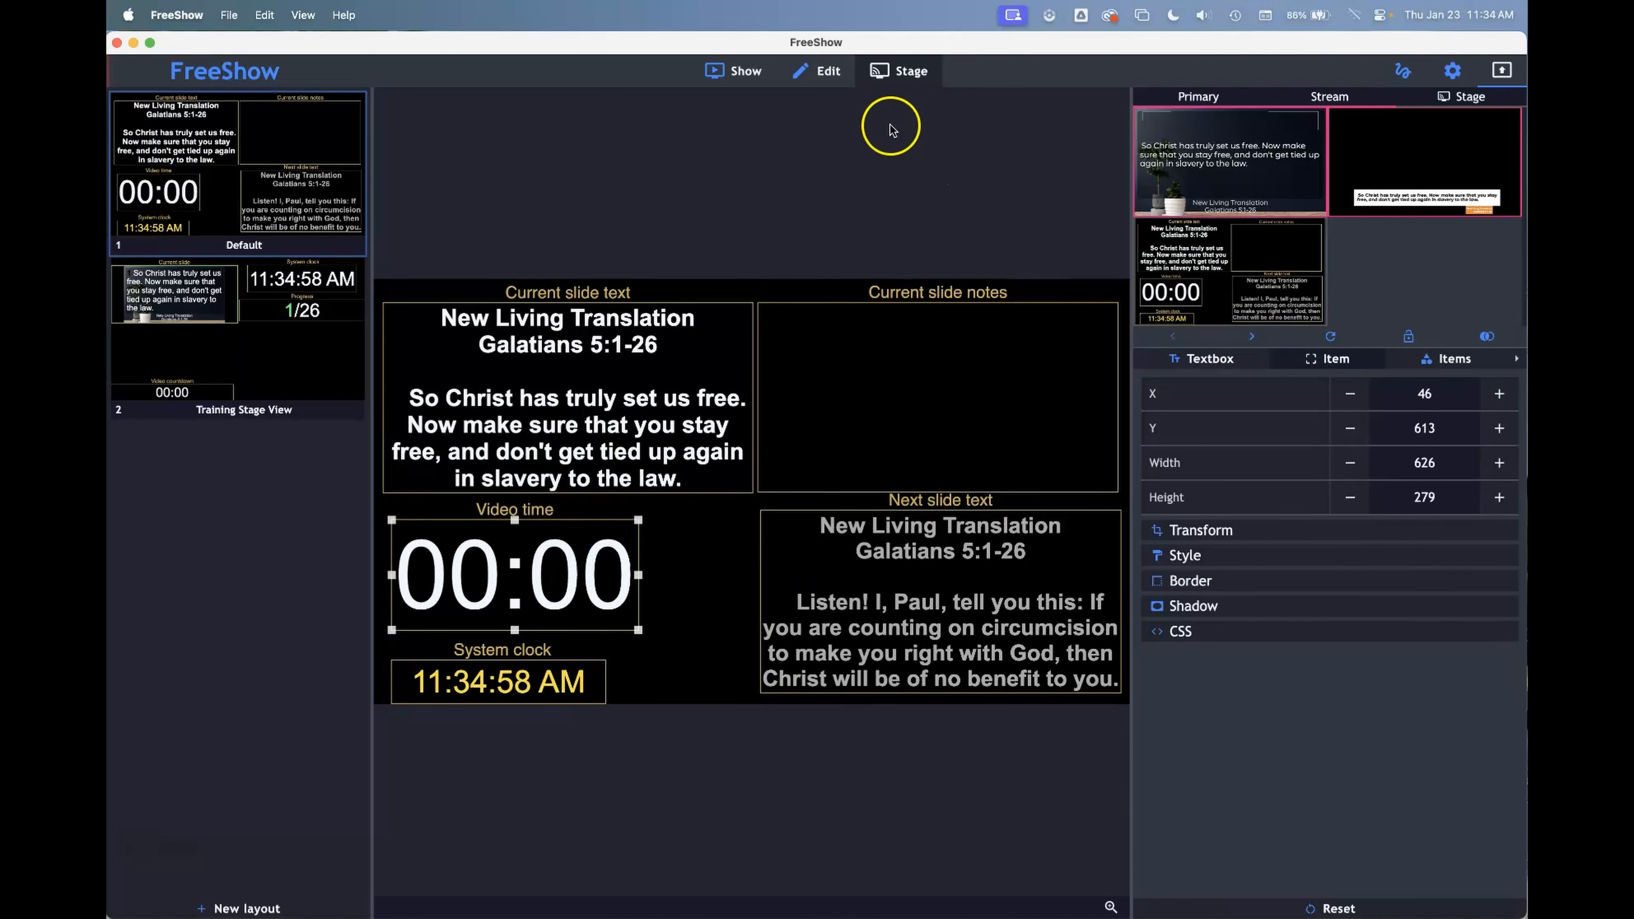
Play the Blue and Red Modern Breaking video from the Video backdrops folder of YoloBox Files as the live background
click(743, 71)
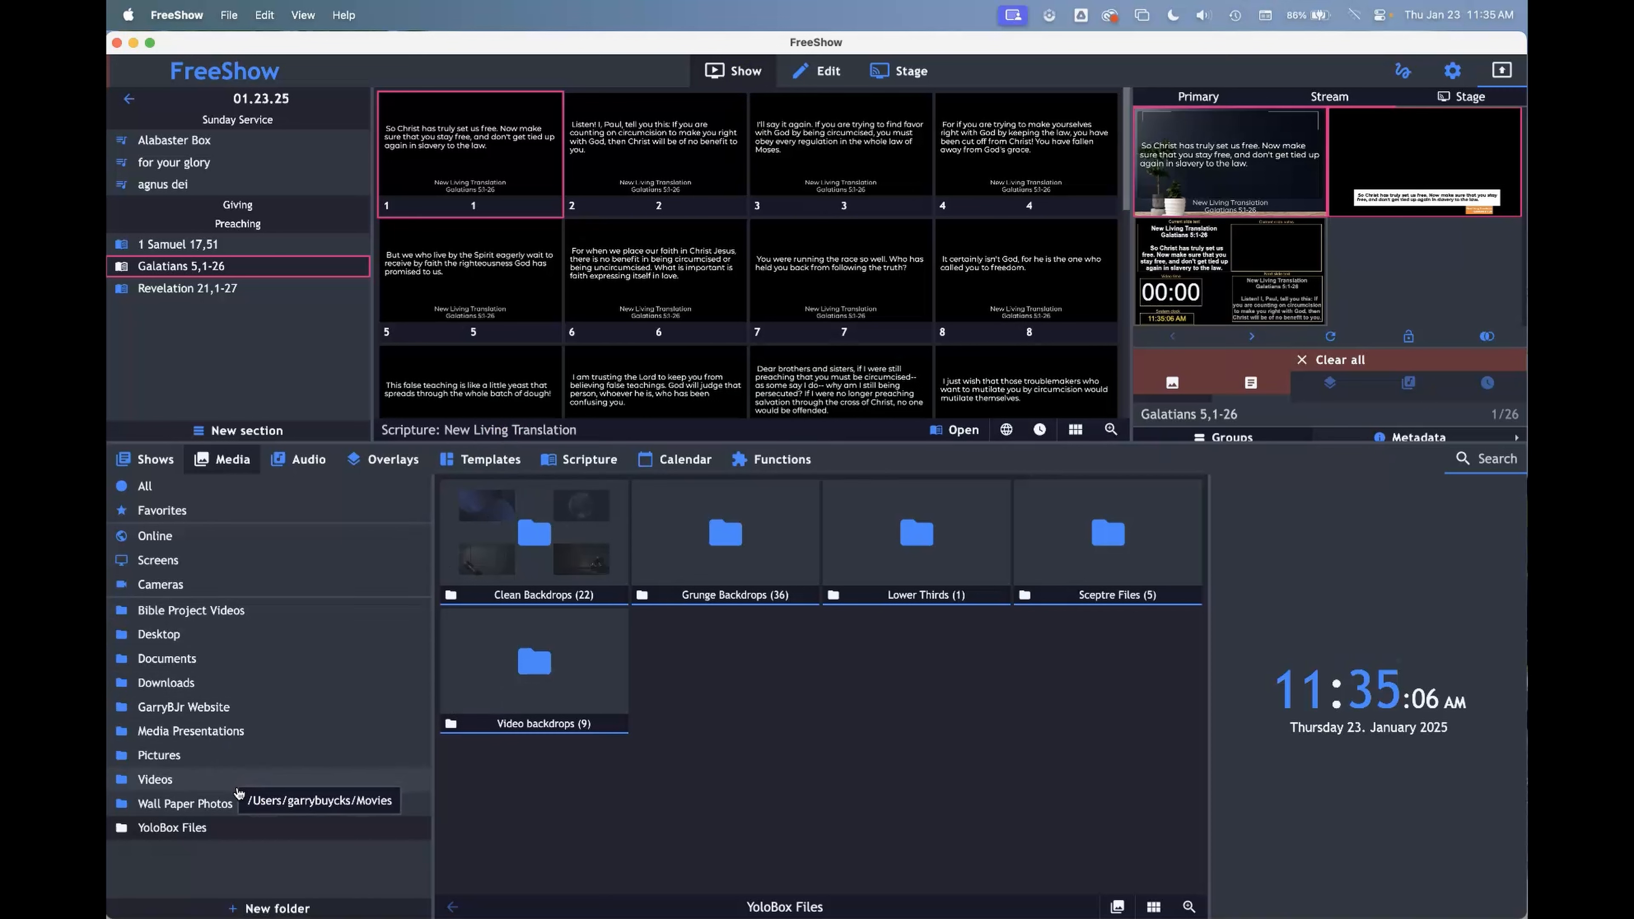
click(551, 691)
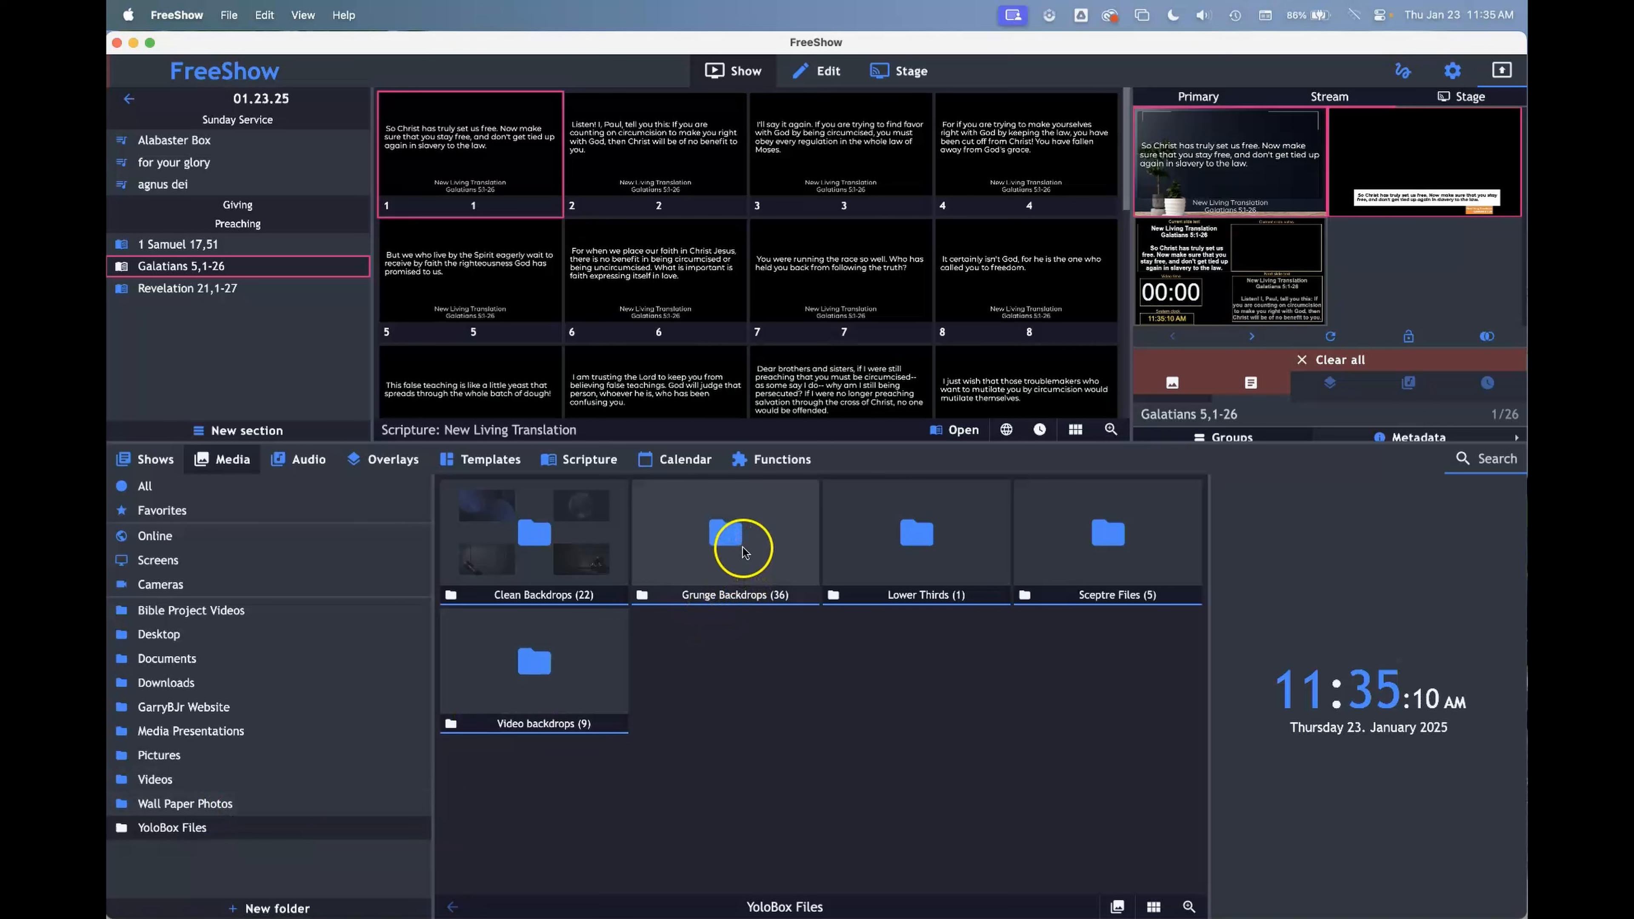
double_click(573, 665)
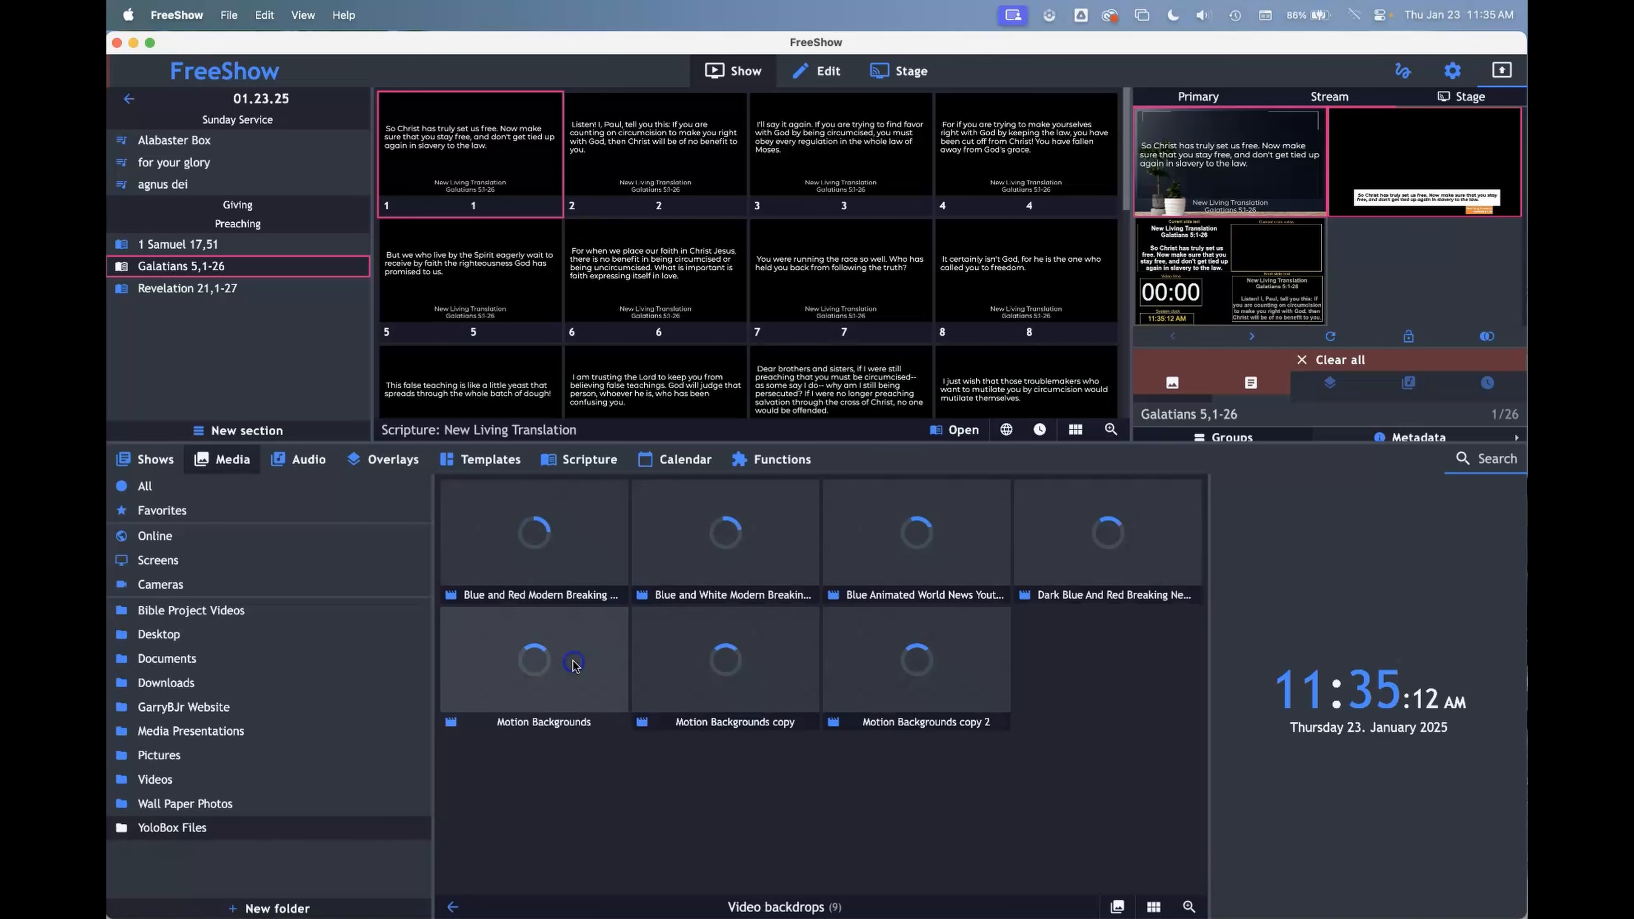
click(548, 564)
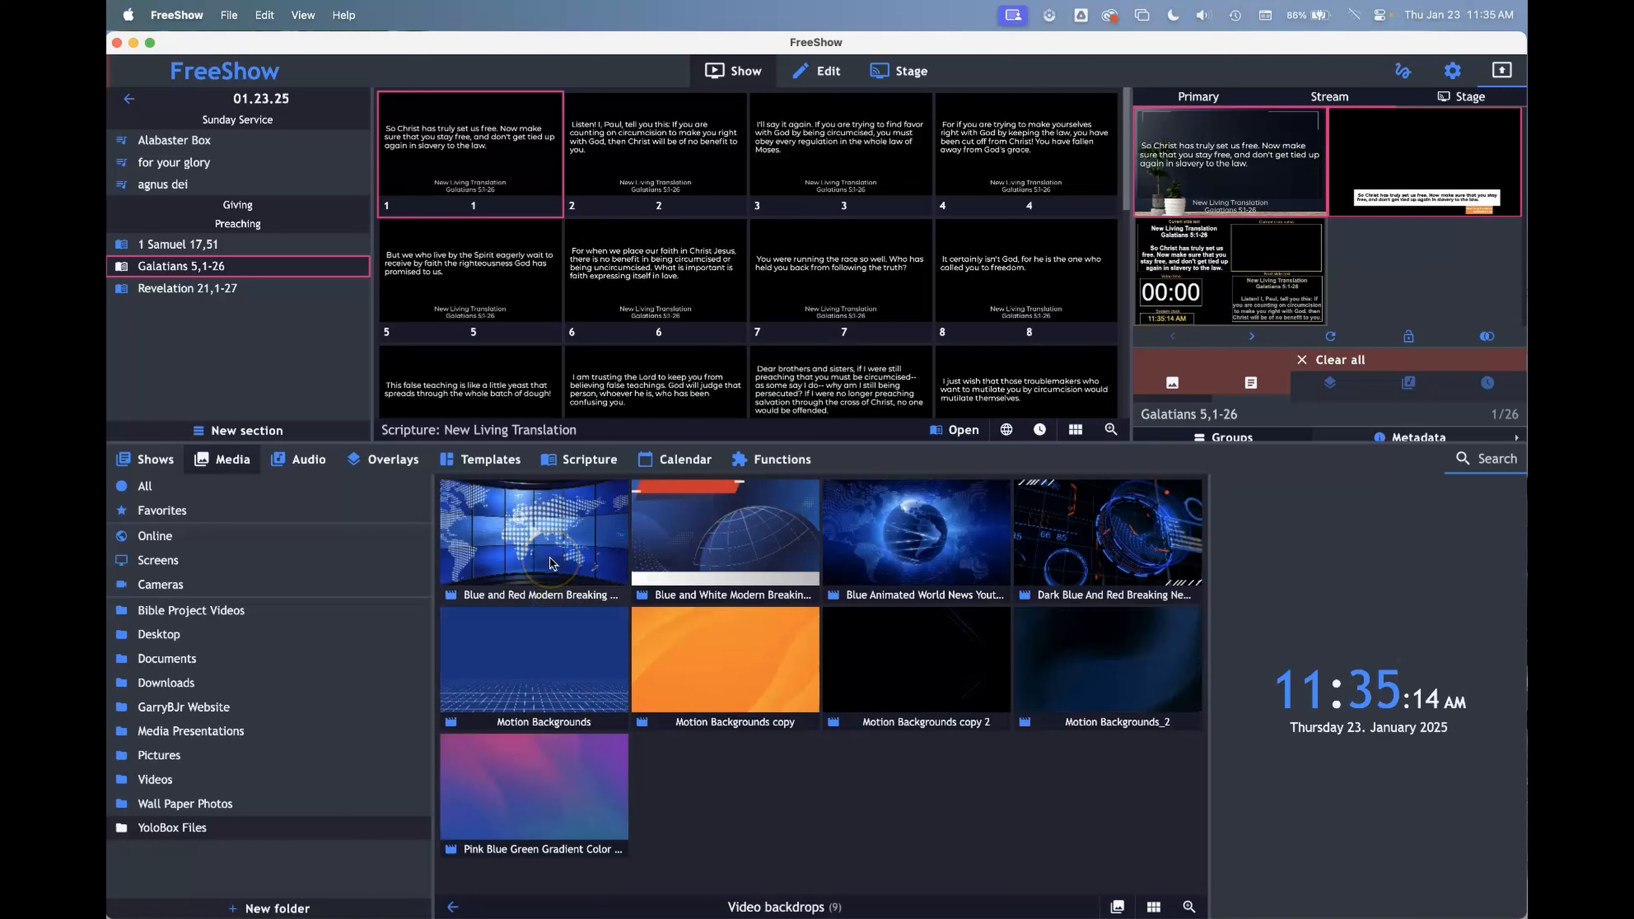
double_click(582, 565)
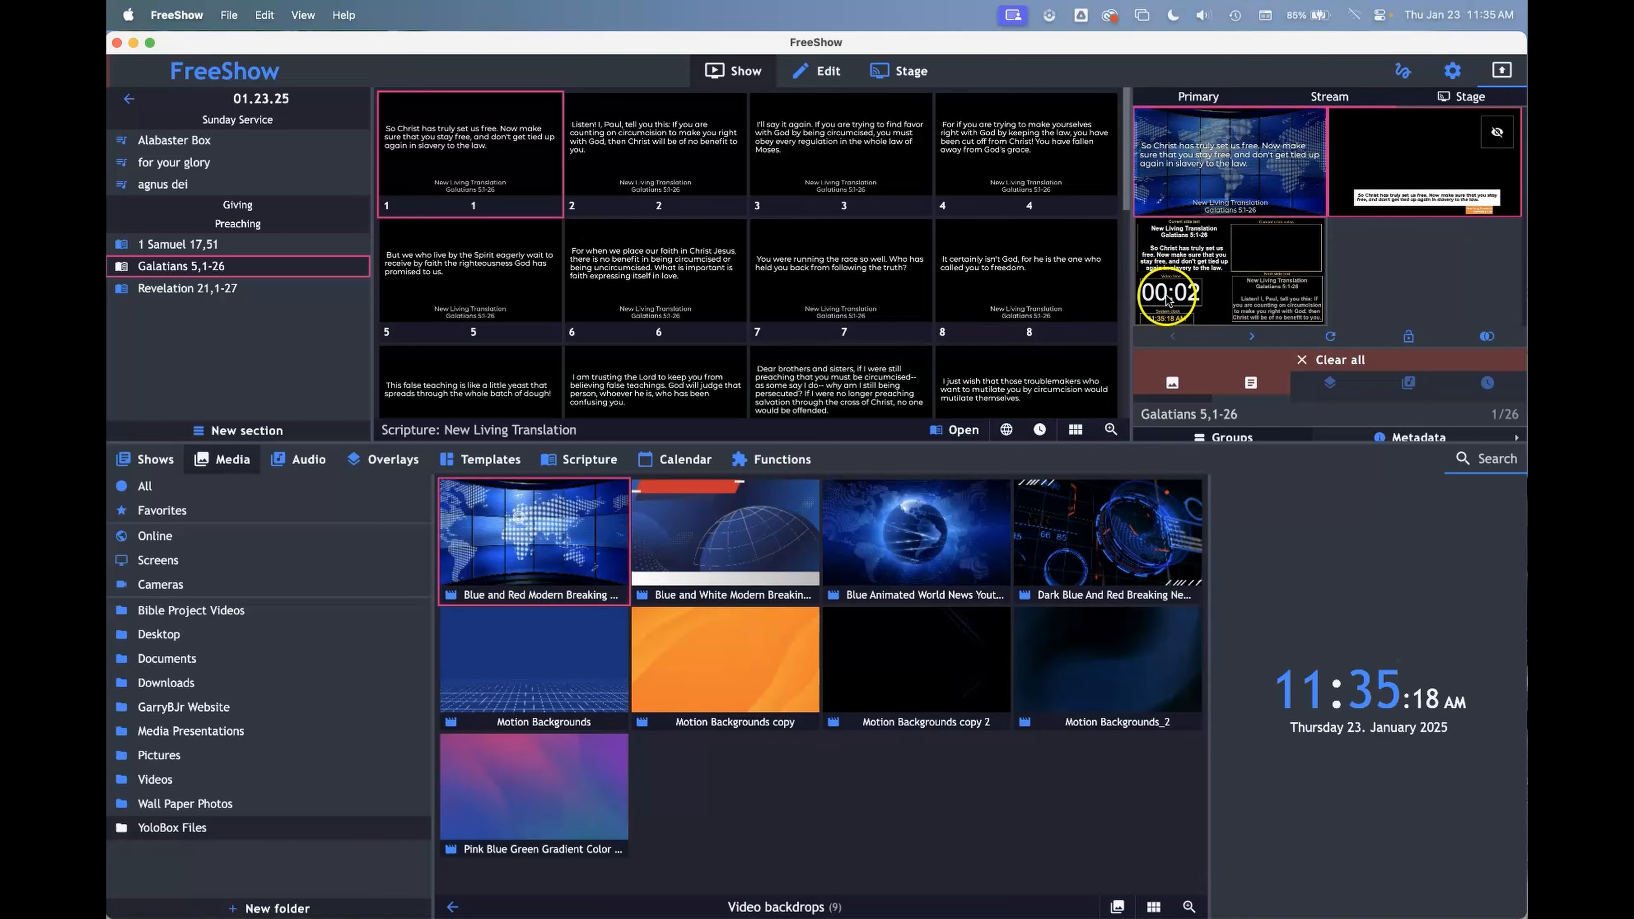
Preview the Stage output enlarged to check the video time display, and close the preview
click(1241, 298)
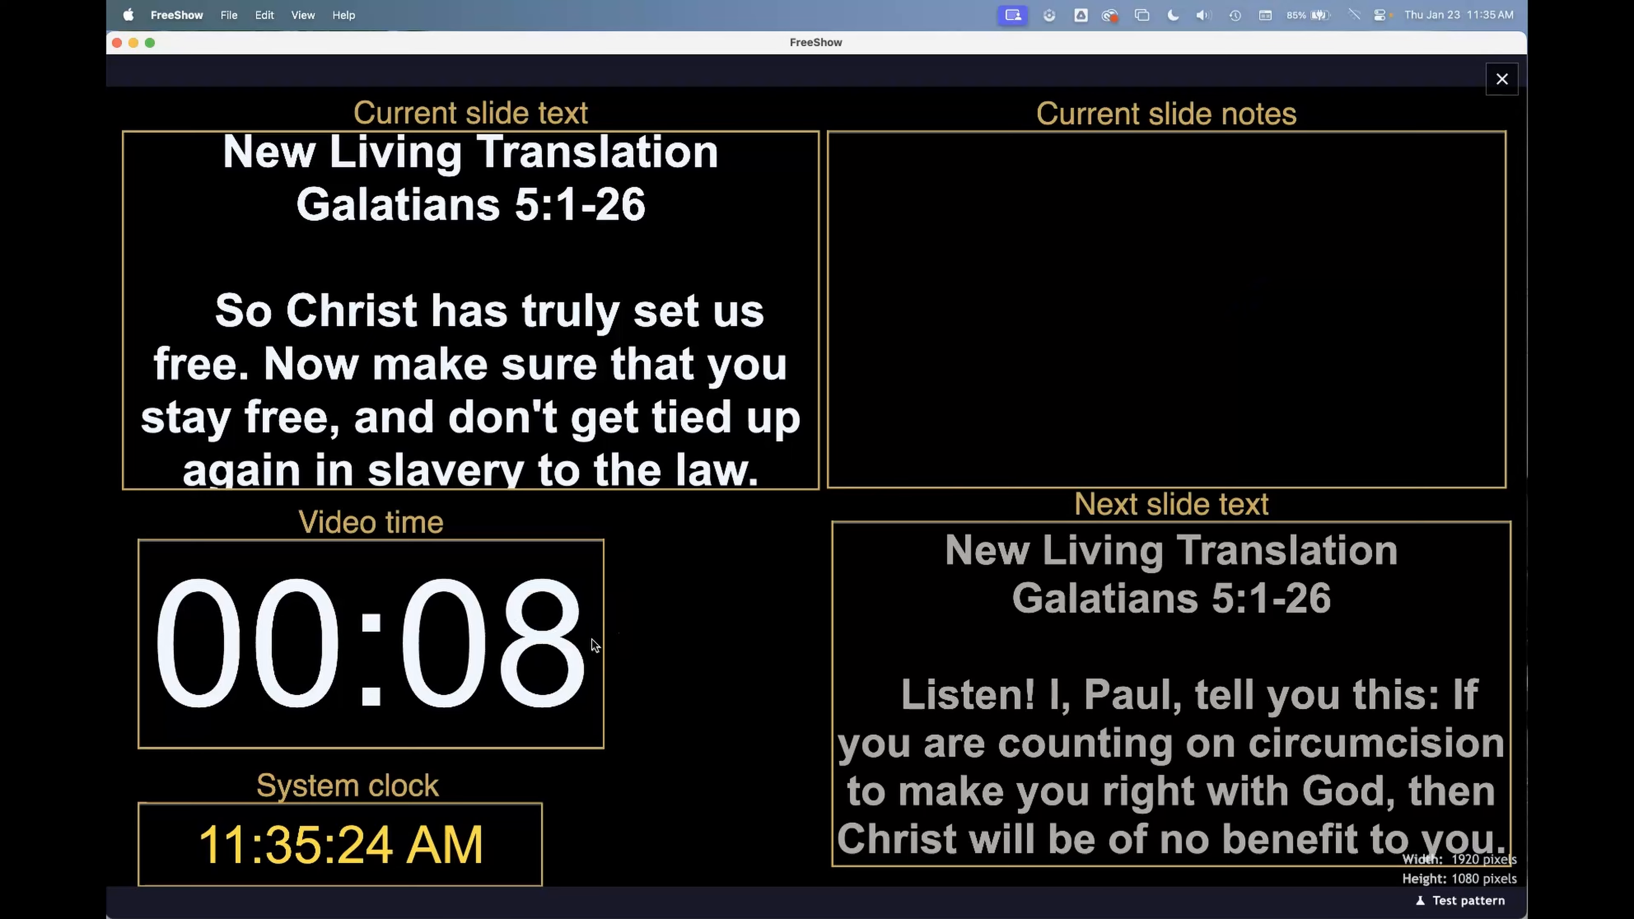
click(602, 640)
click(722, 616)
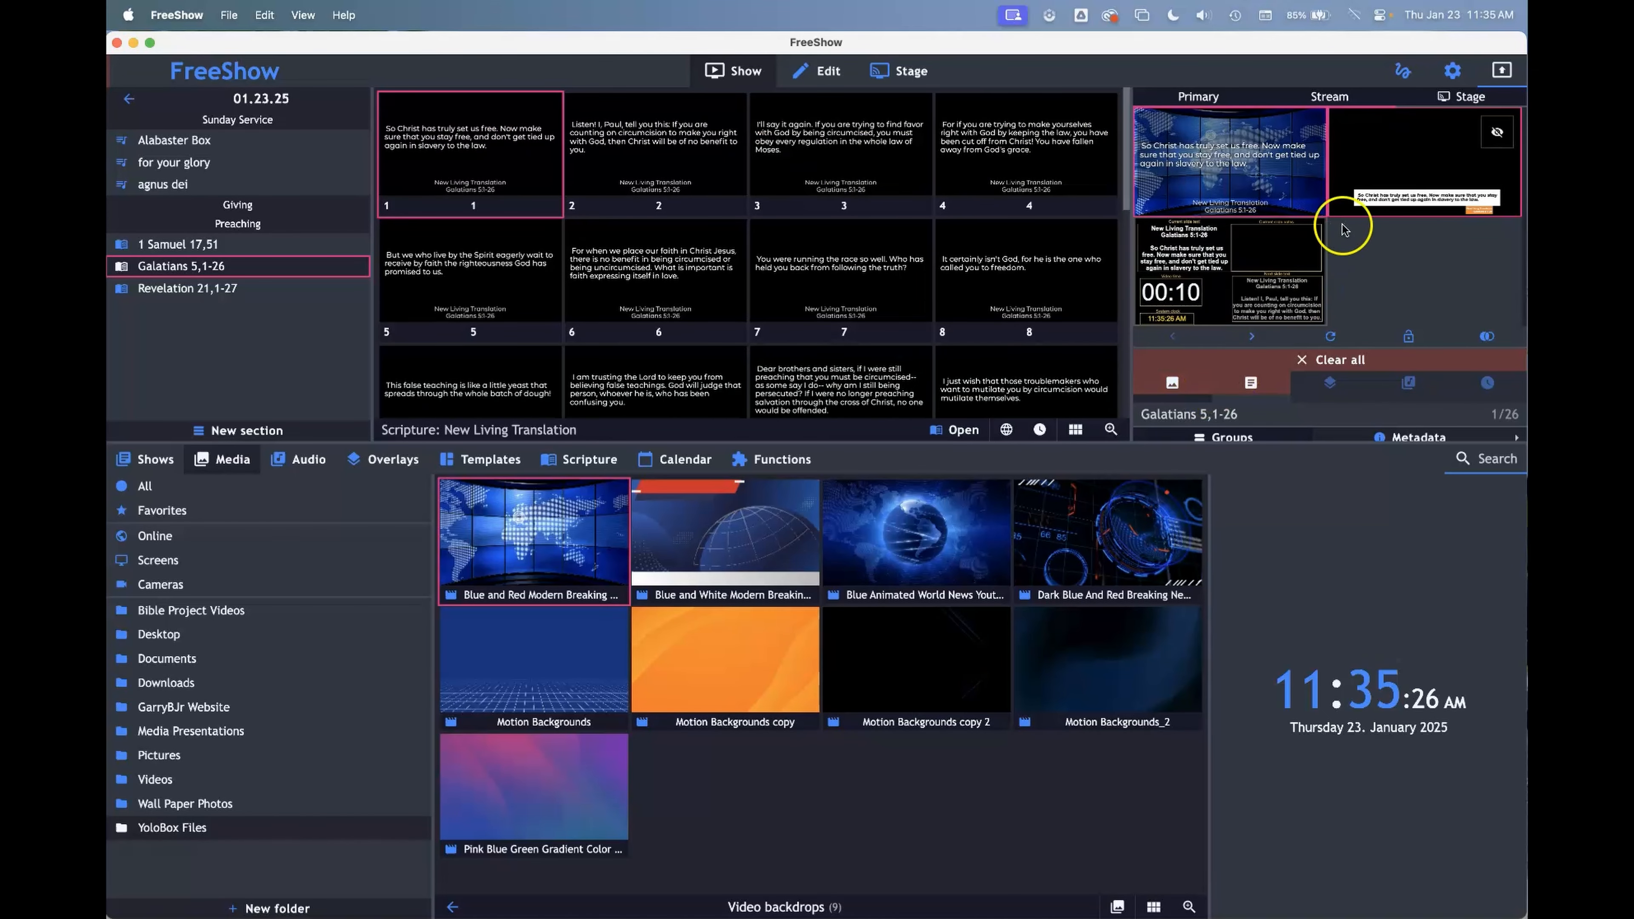
Add a Video countdown item to the Default stage layout and delete the Video time item it replaces
click(922, 74)
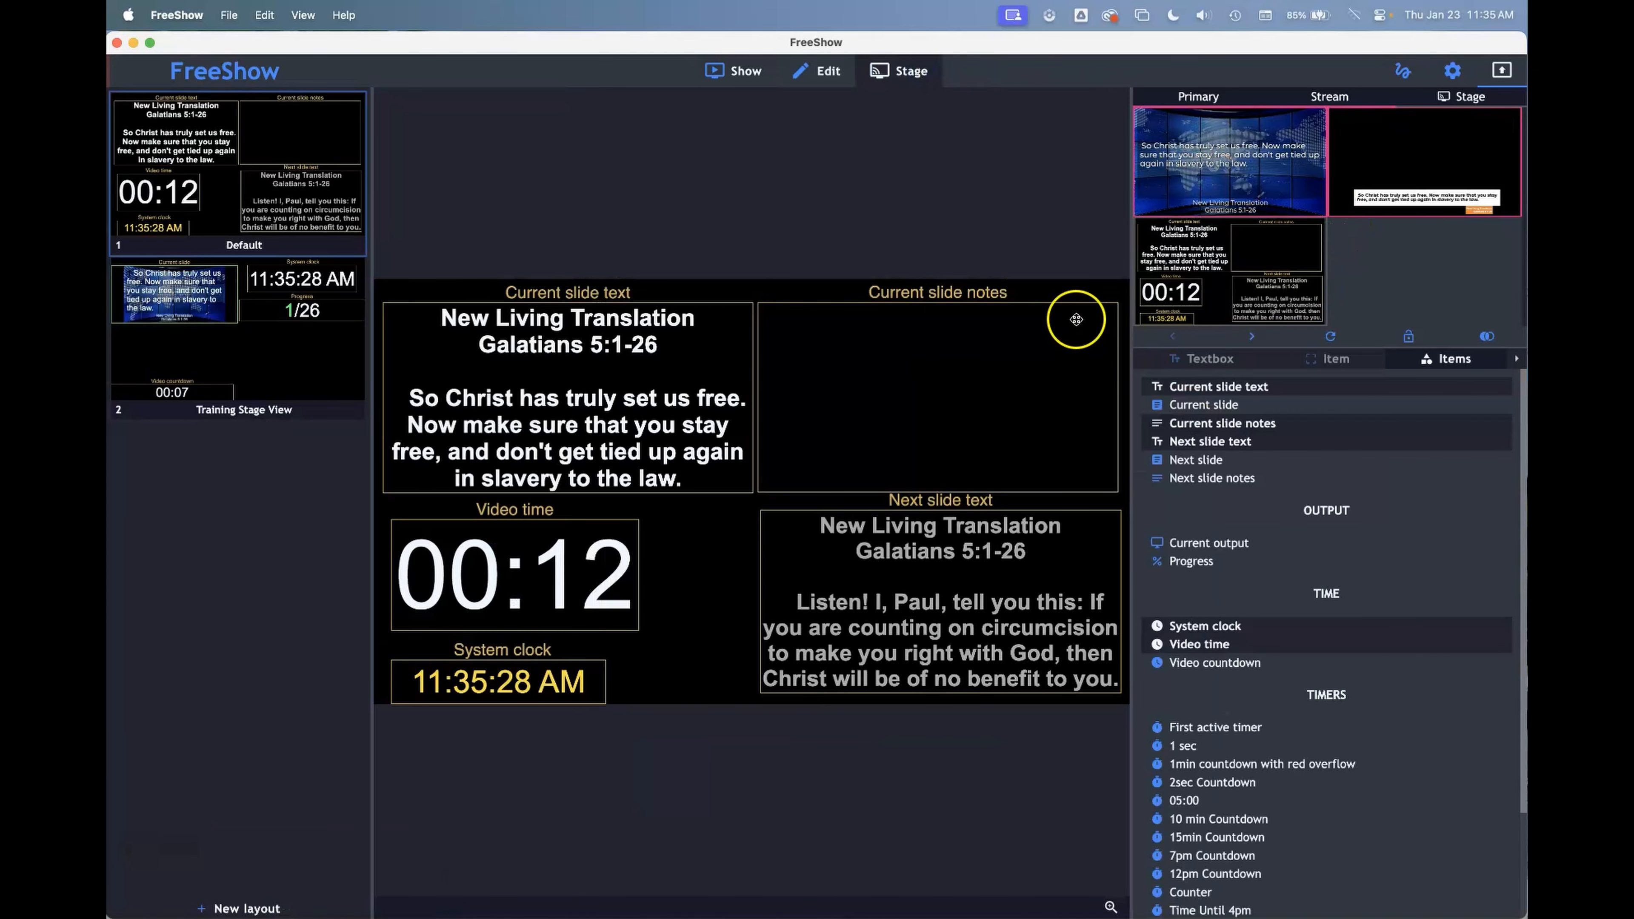
drag(1210, 662, 731, 660)
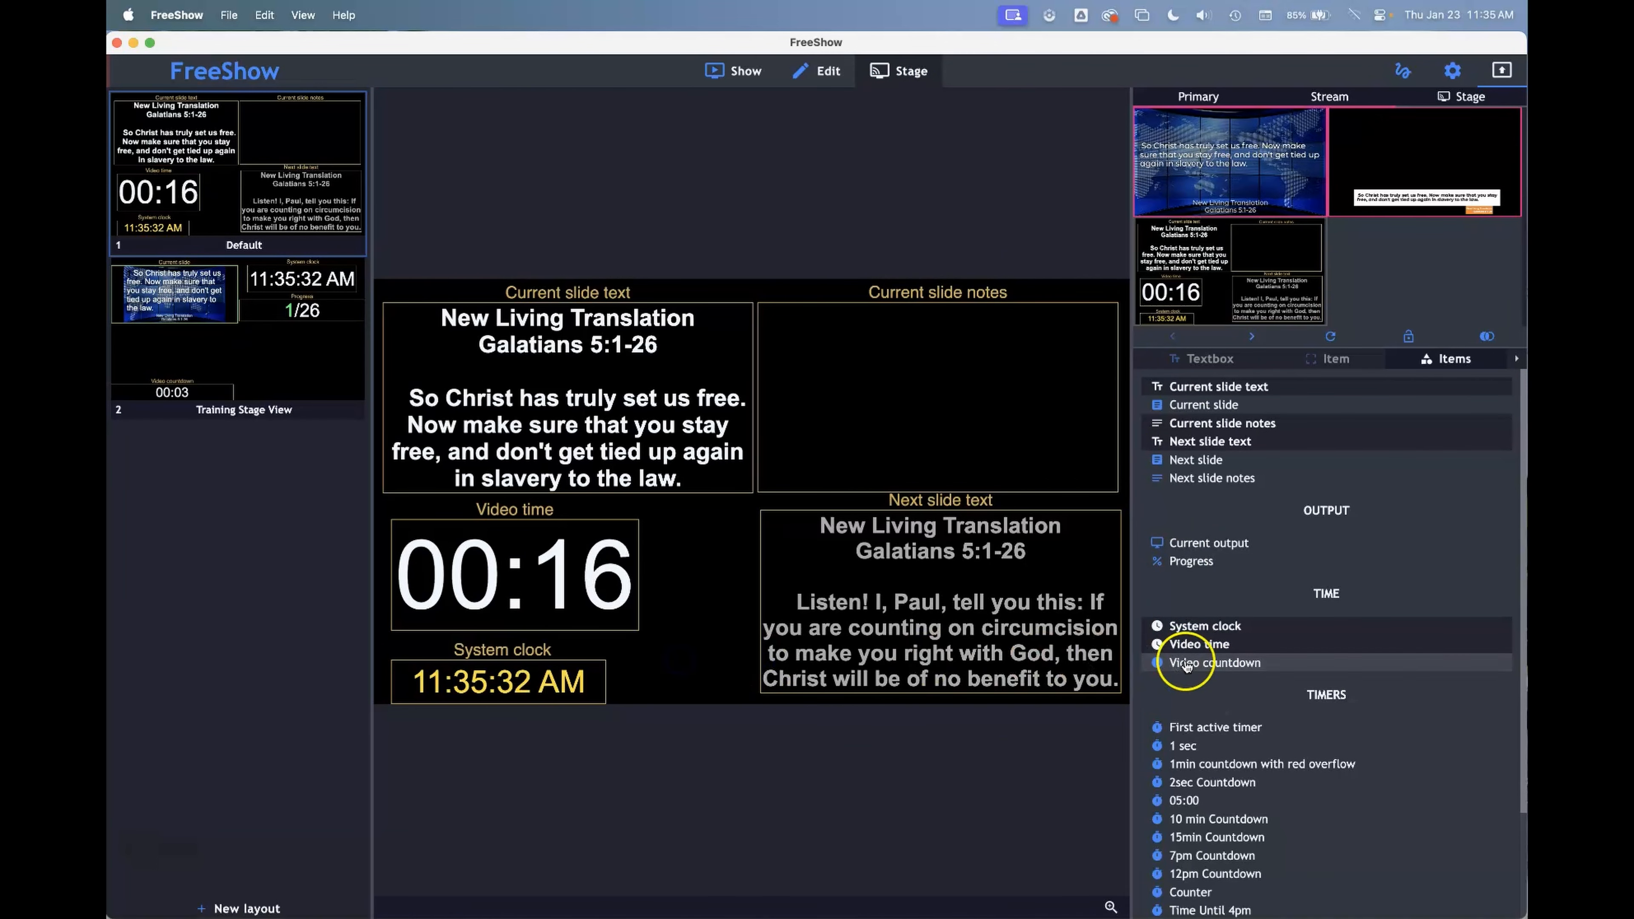
click(1161, 662)
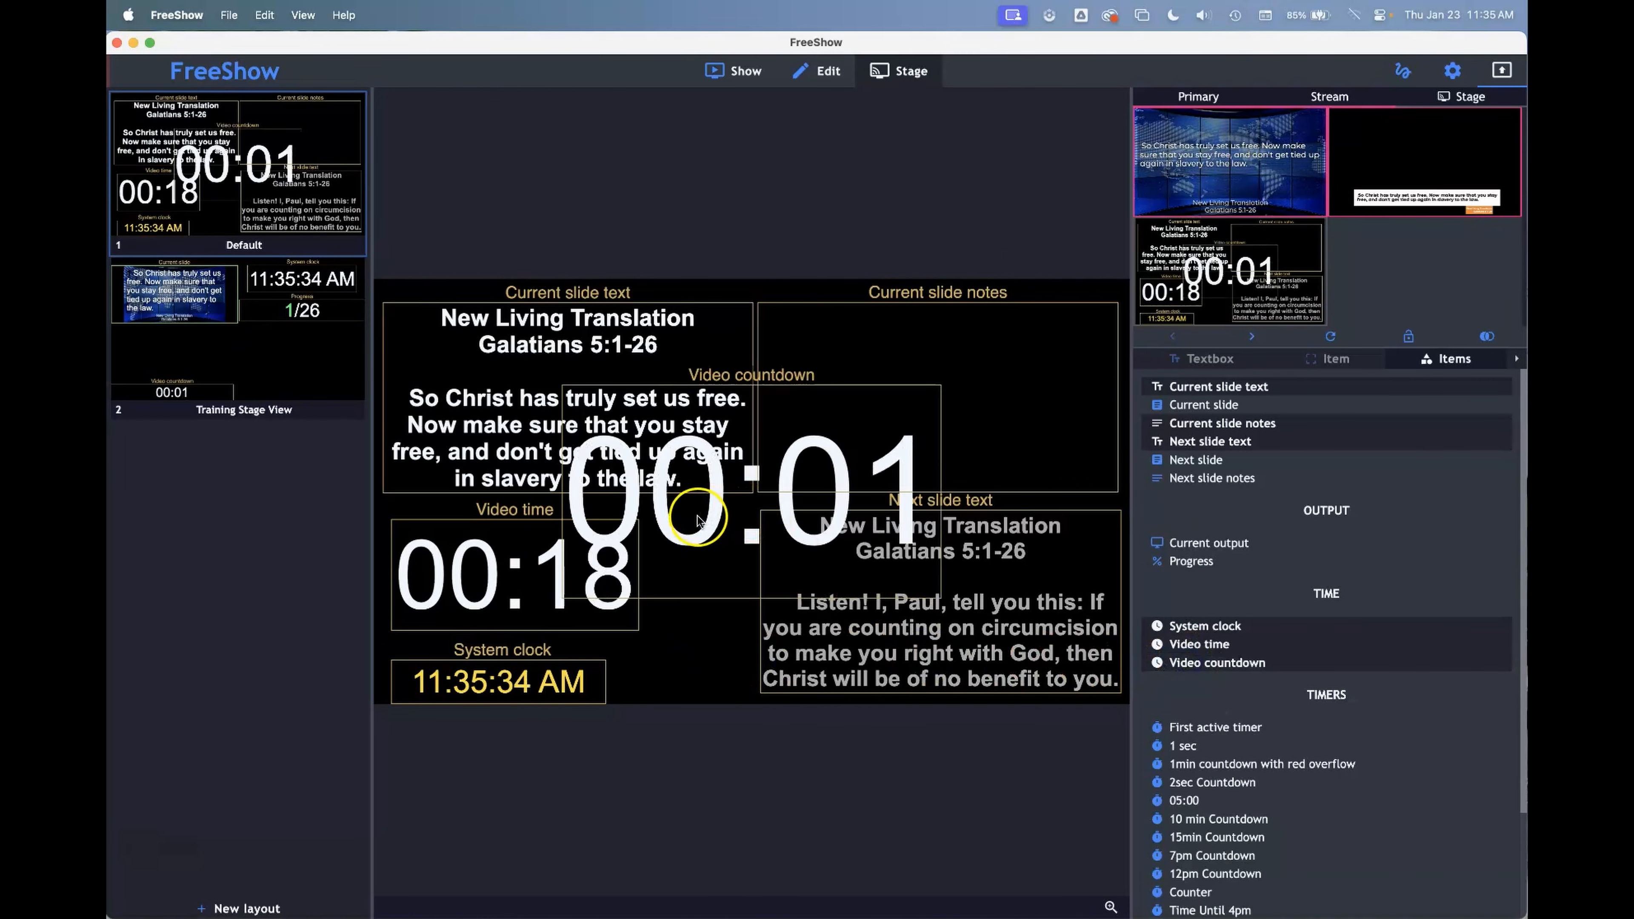
drag(690, 523, 464, 569)
click(507, 565)
key(Delete)
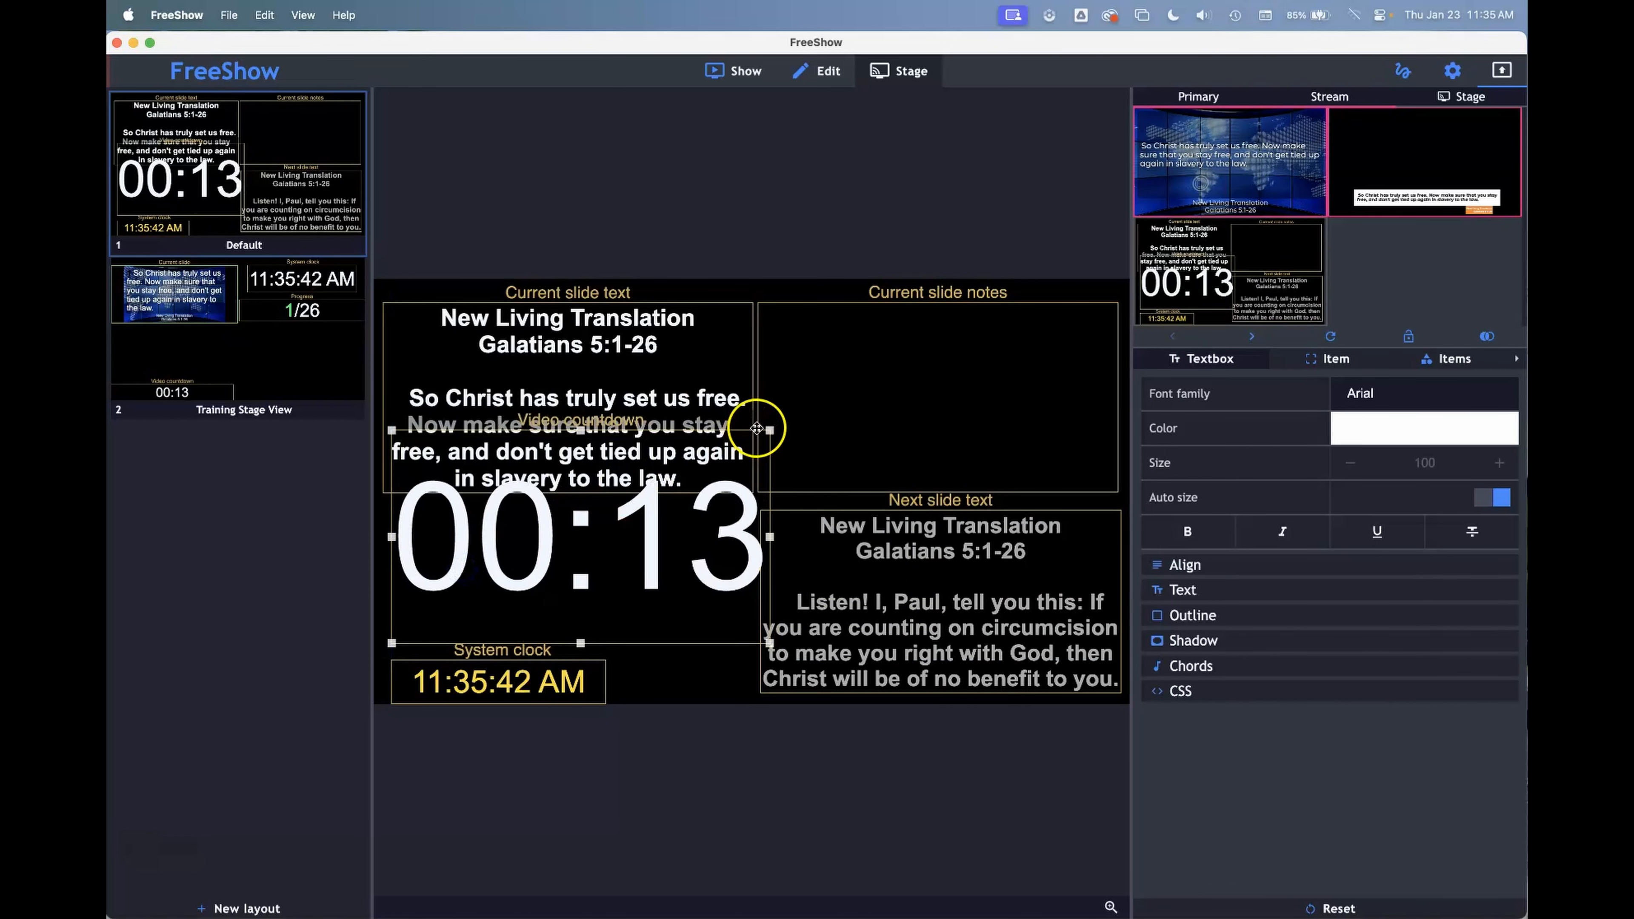
Shrink the Video countdown item to fit between the current slide text and the system clock
drag(768, 430, 663, 568)
click(726, 574)
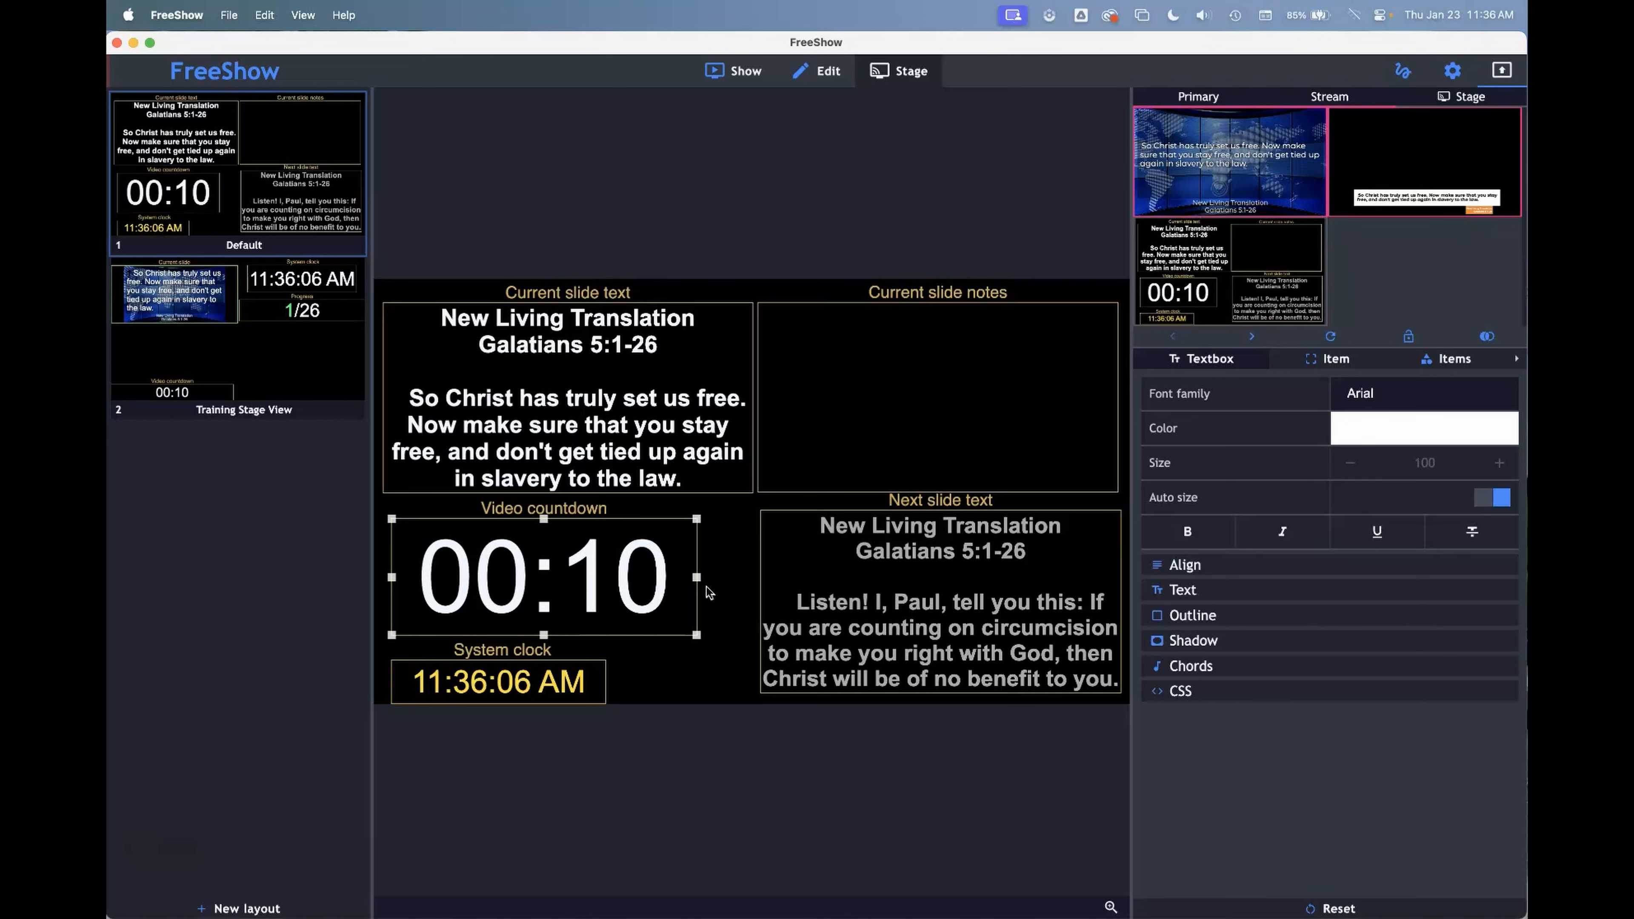
click(1439, 364)
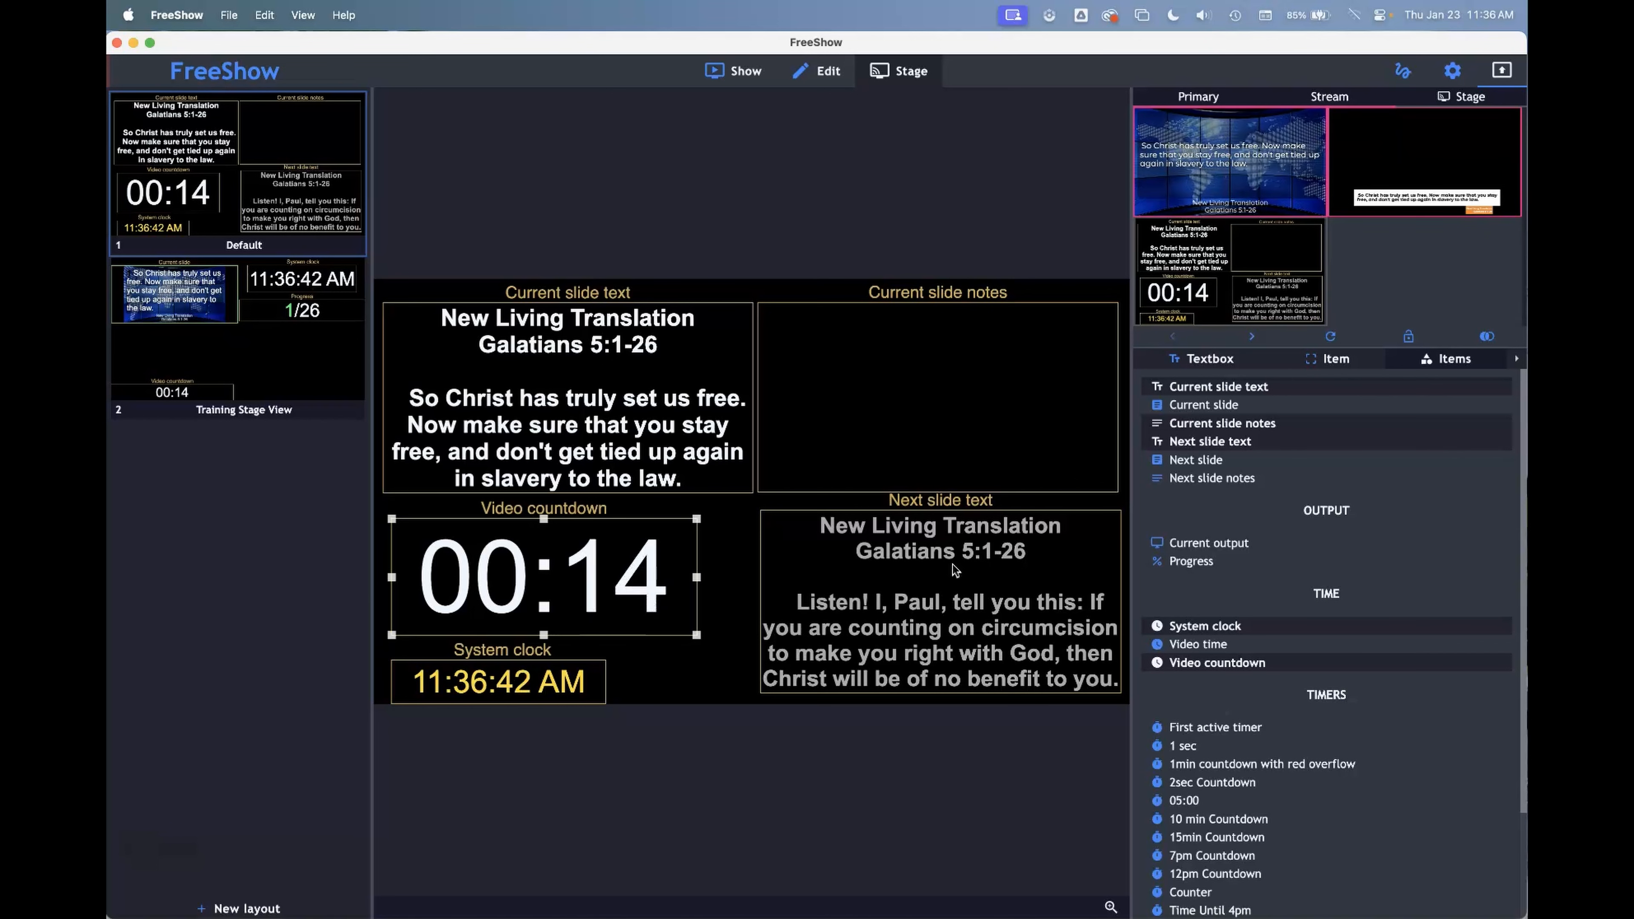
Show the Verse 1 slide of the song "for your glory" on the outputs
click(732, 68)
click(227, 161)
click(468, 147)
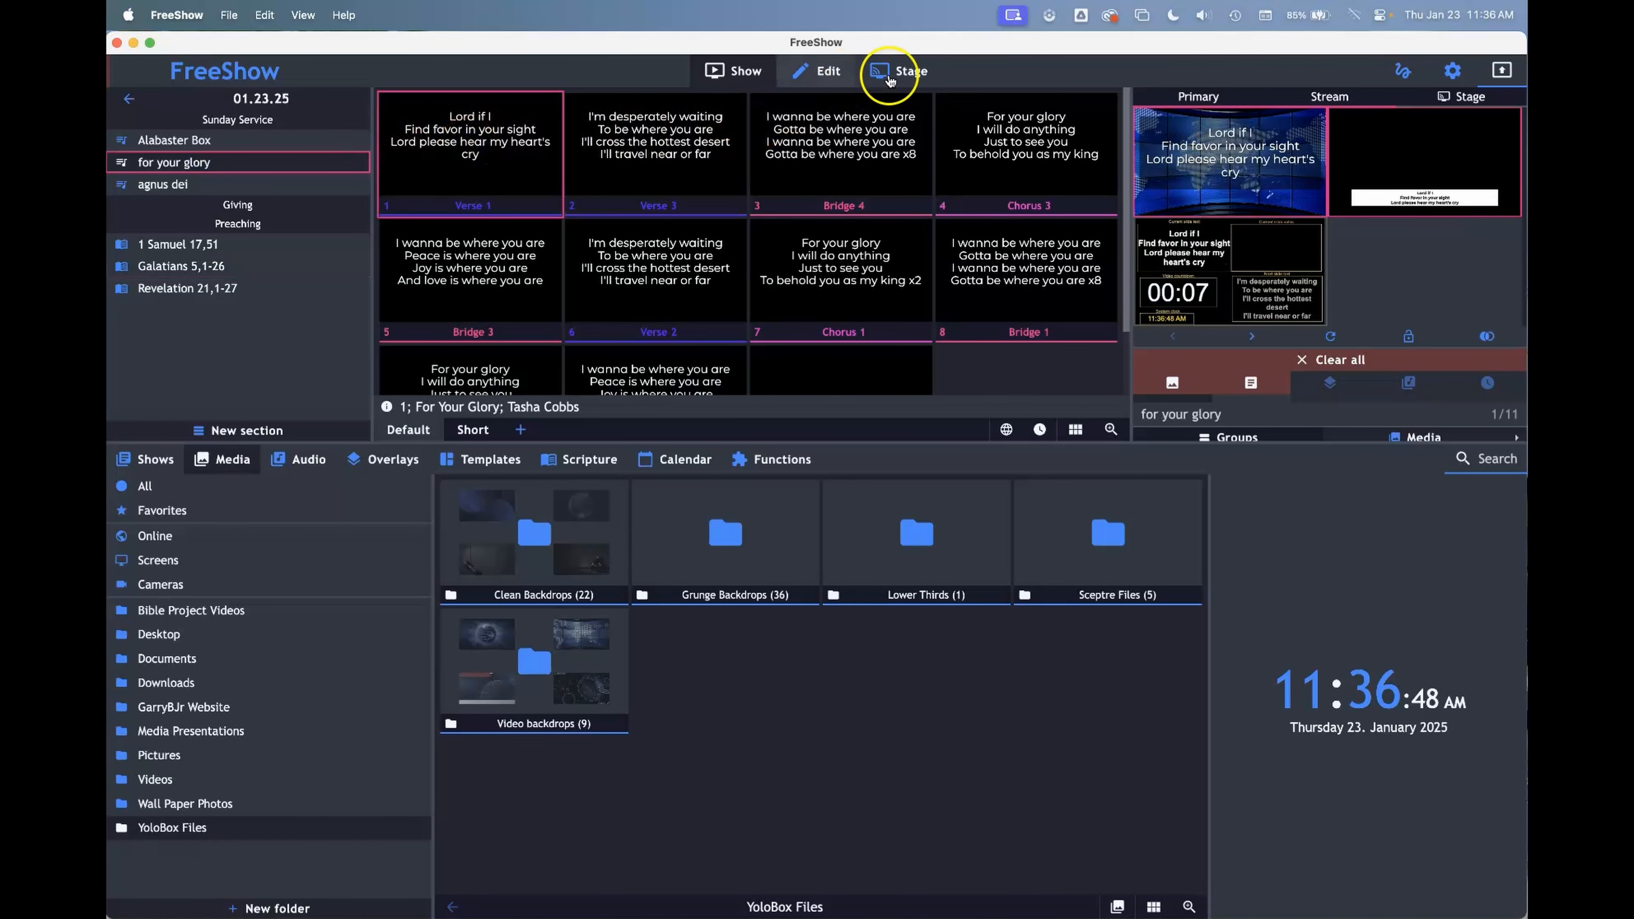
Preview the Stage output enlarged with the song lyrics, close it and return to the Default stage layout
double_click(1214, 265)
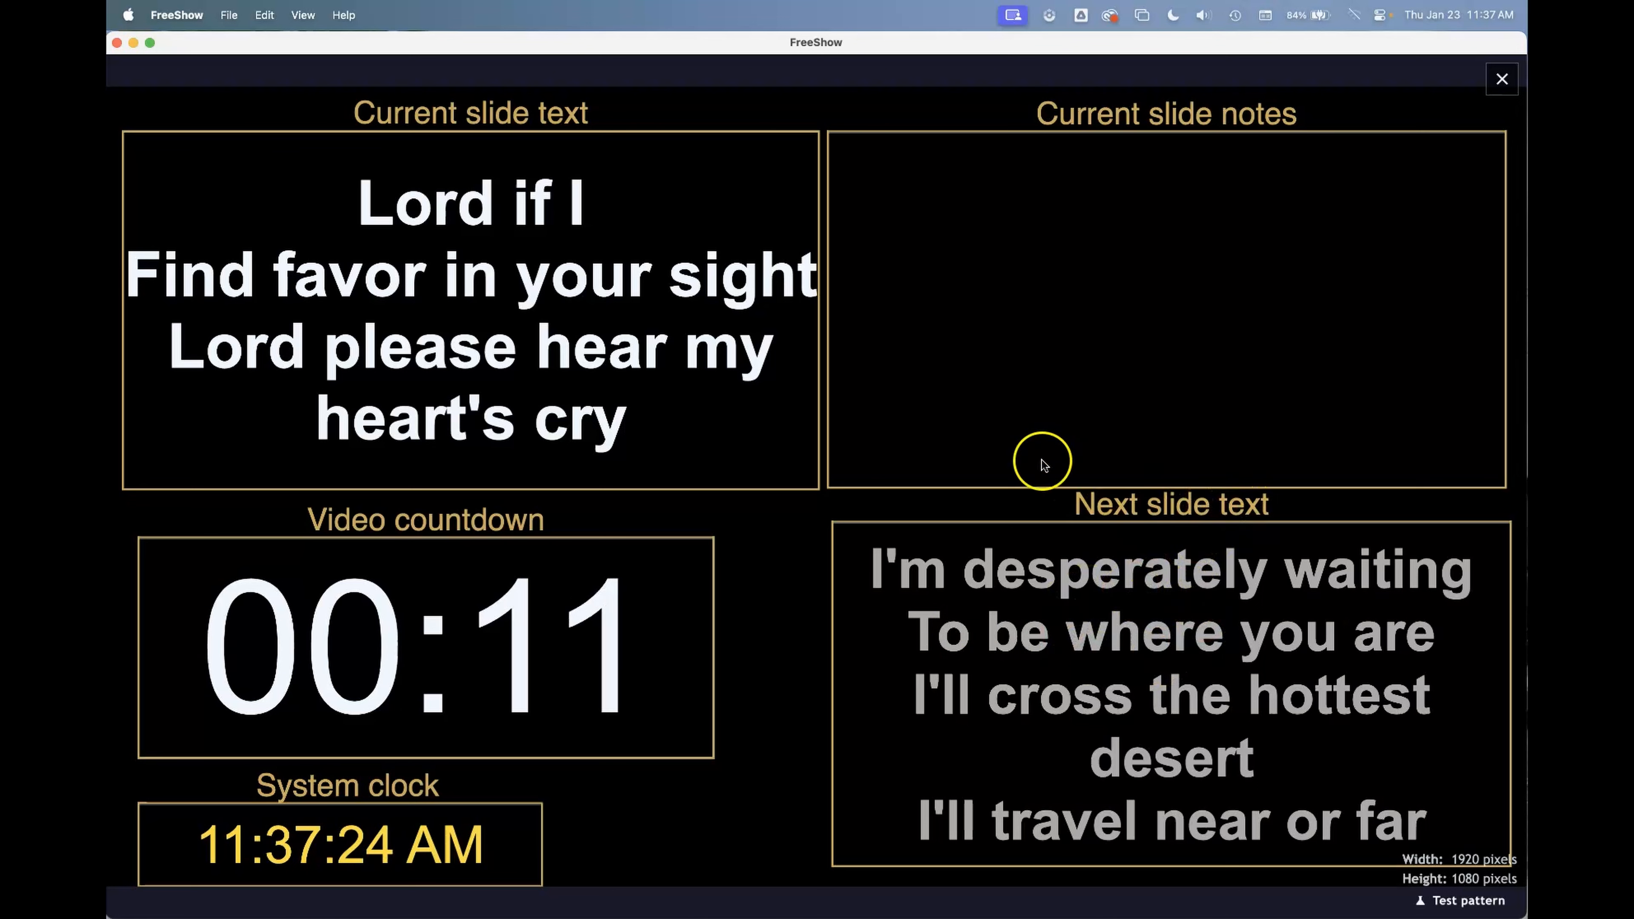
key(Escape)
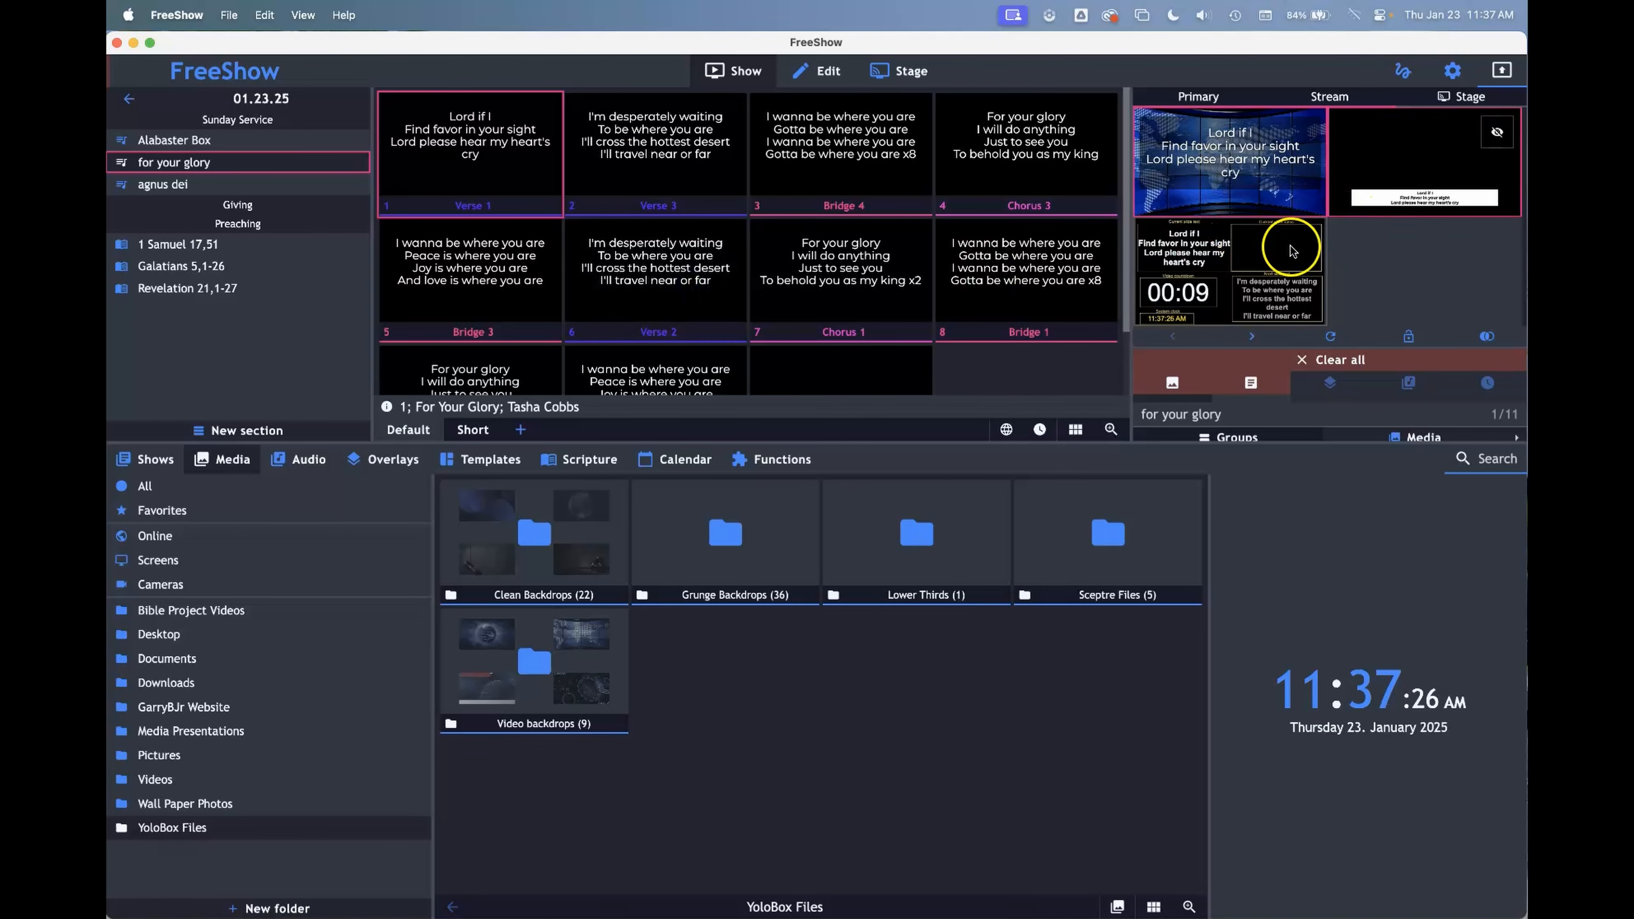
click(910, 72)
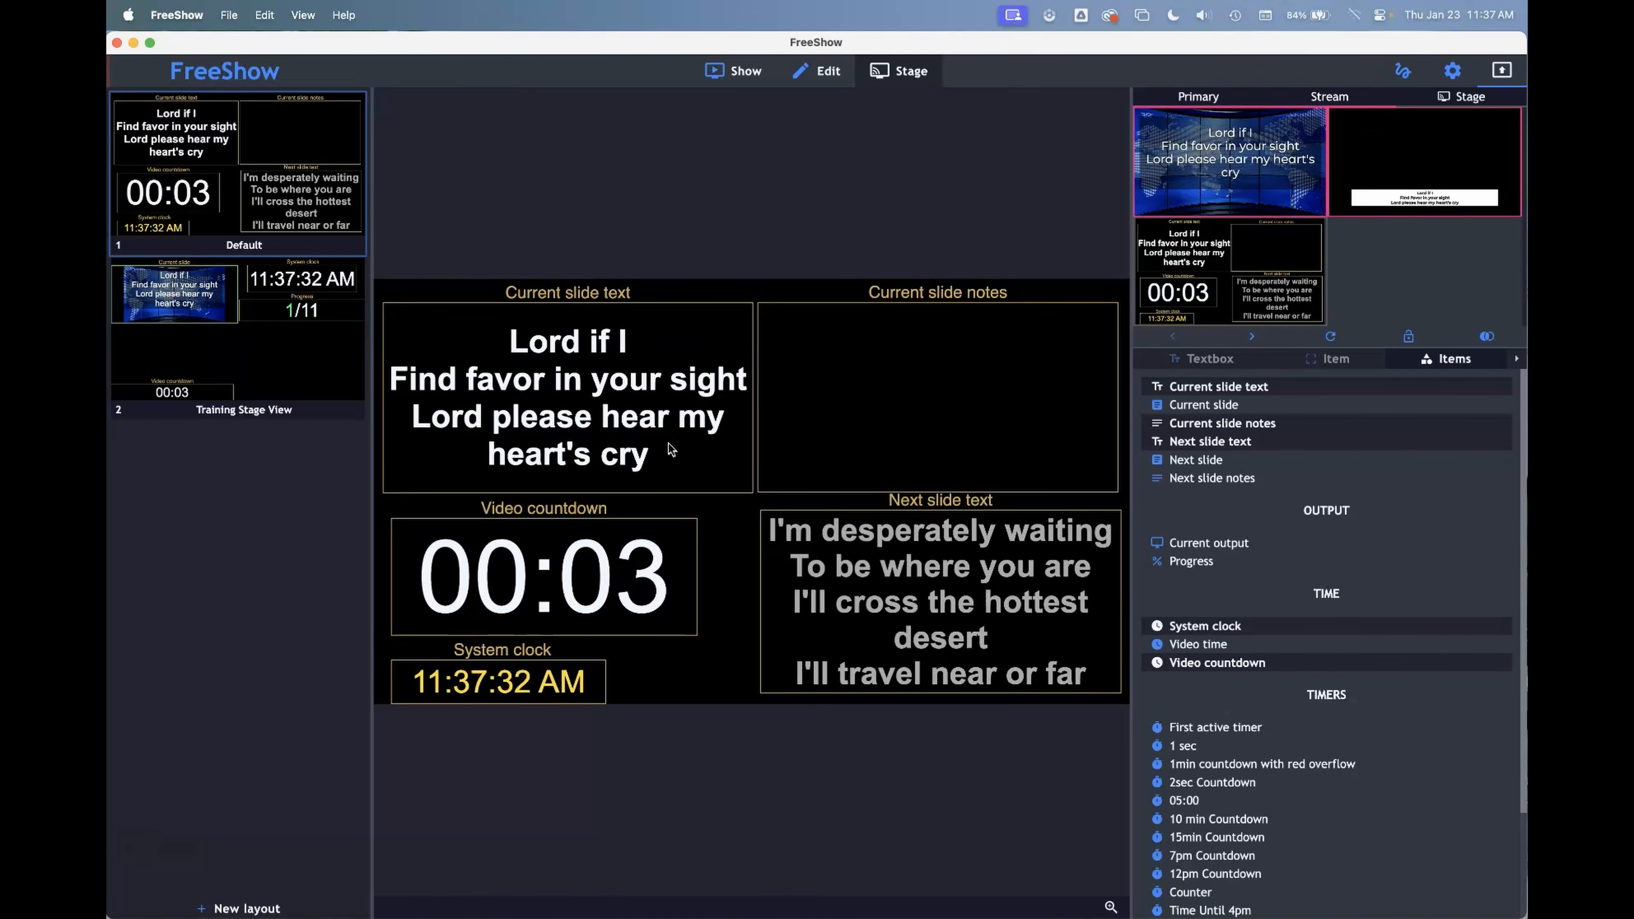
click(783, 329)
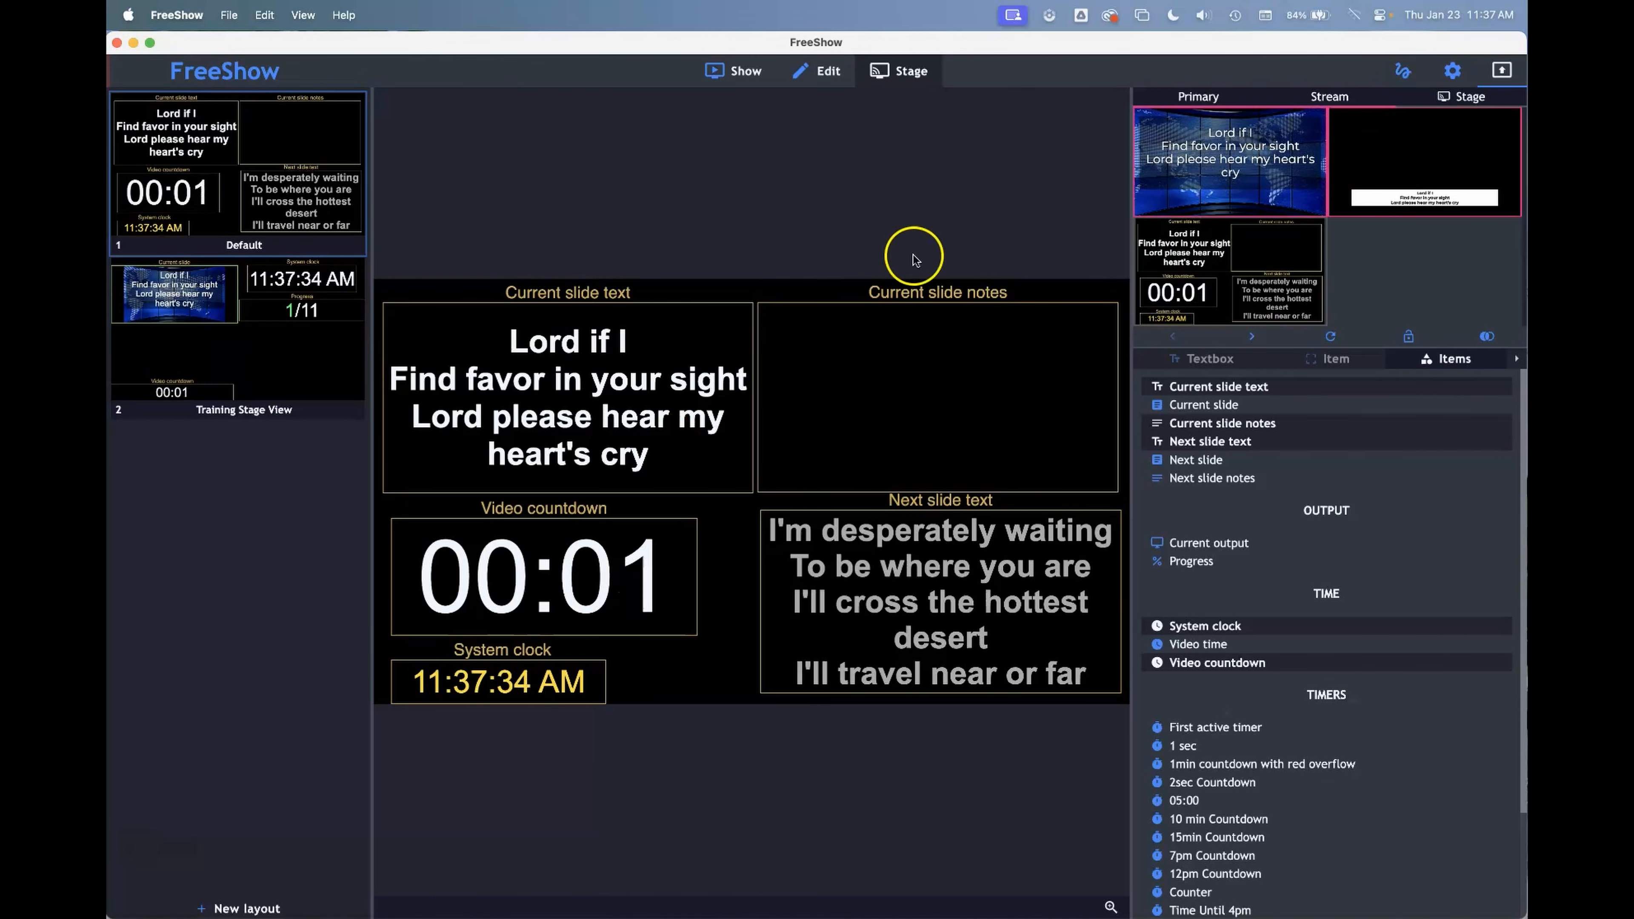
Disable the Stream output and turn off its NDI in the output settings
click(1451, 70)
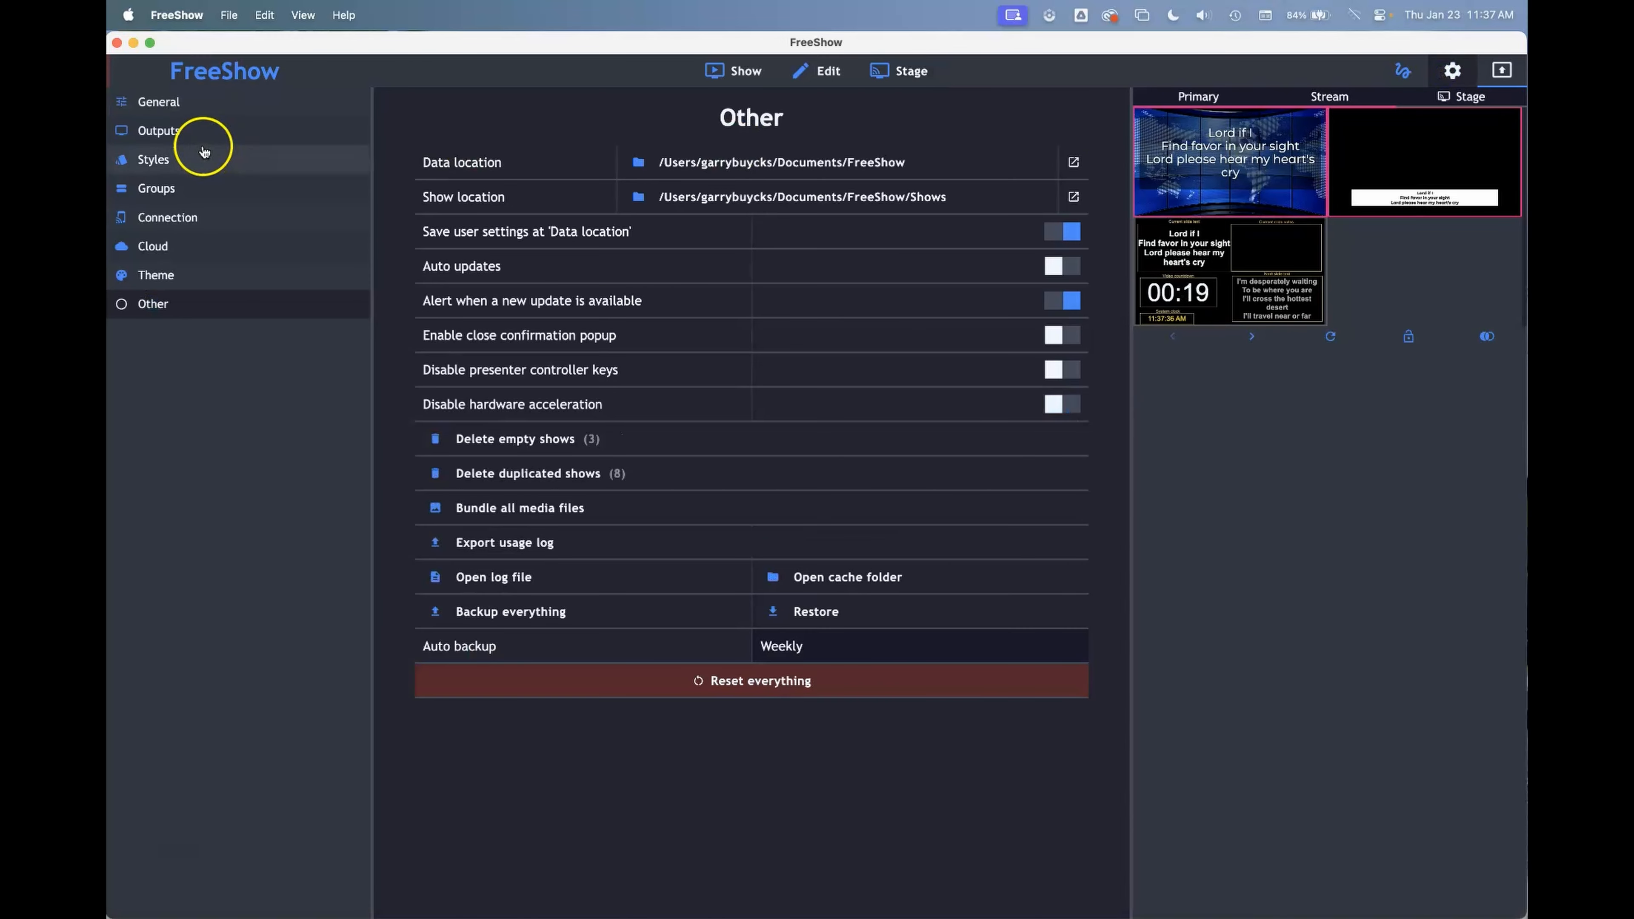
click(188, 133)
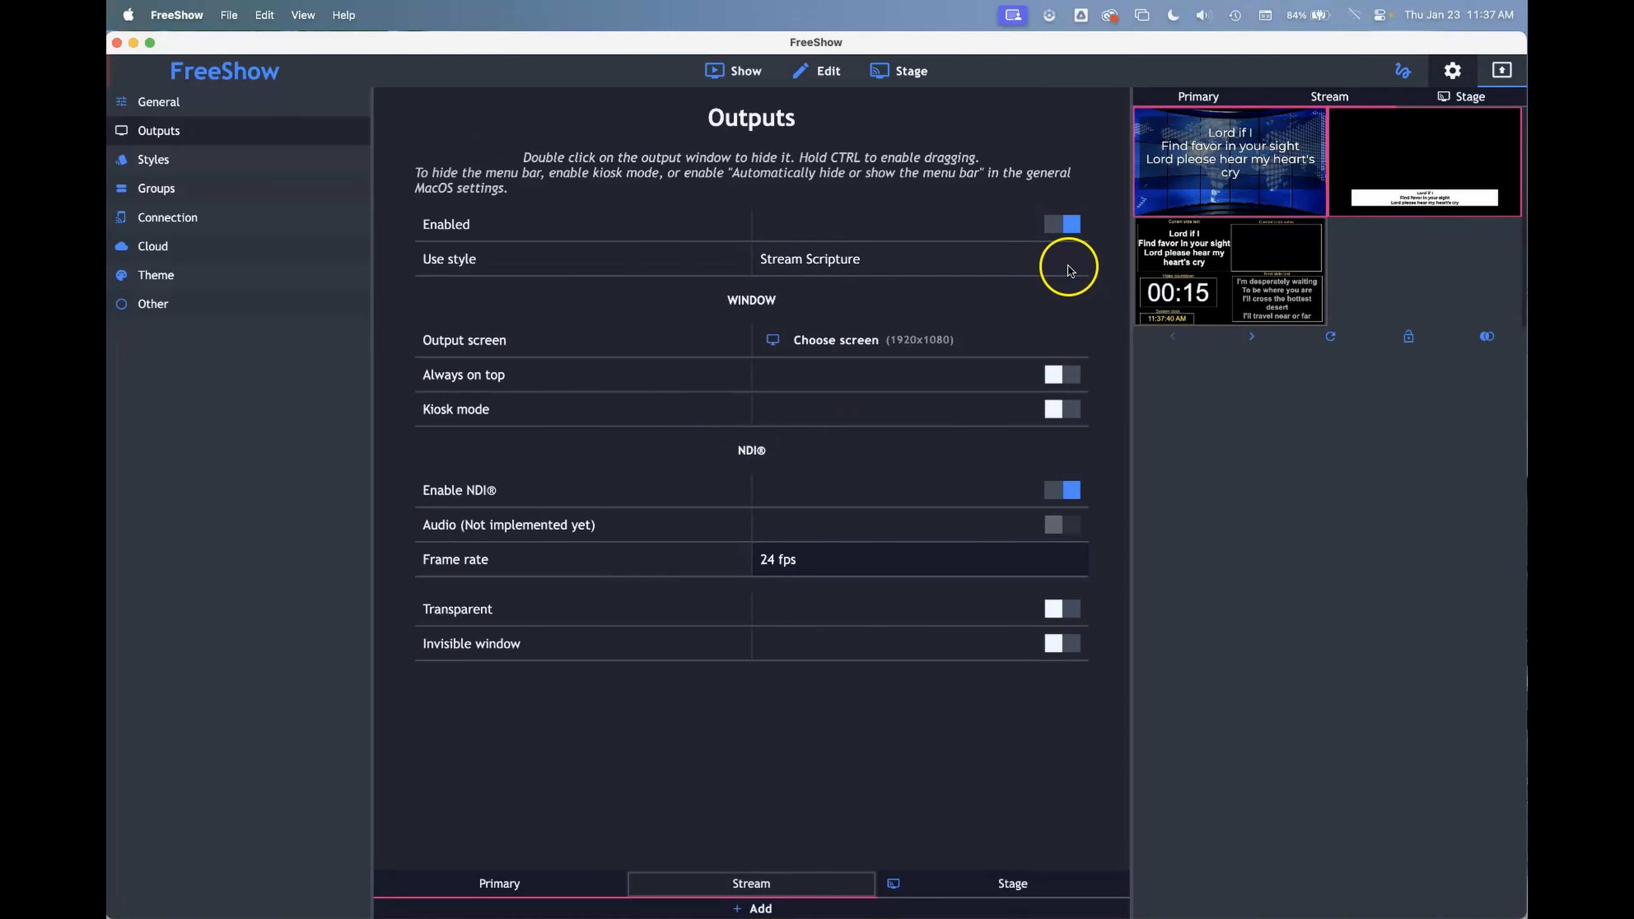
click(1073, 231)
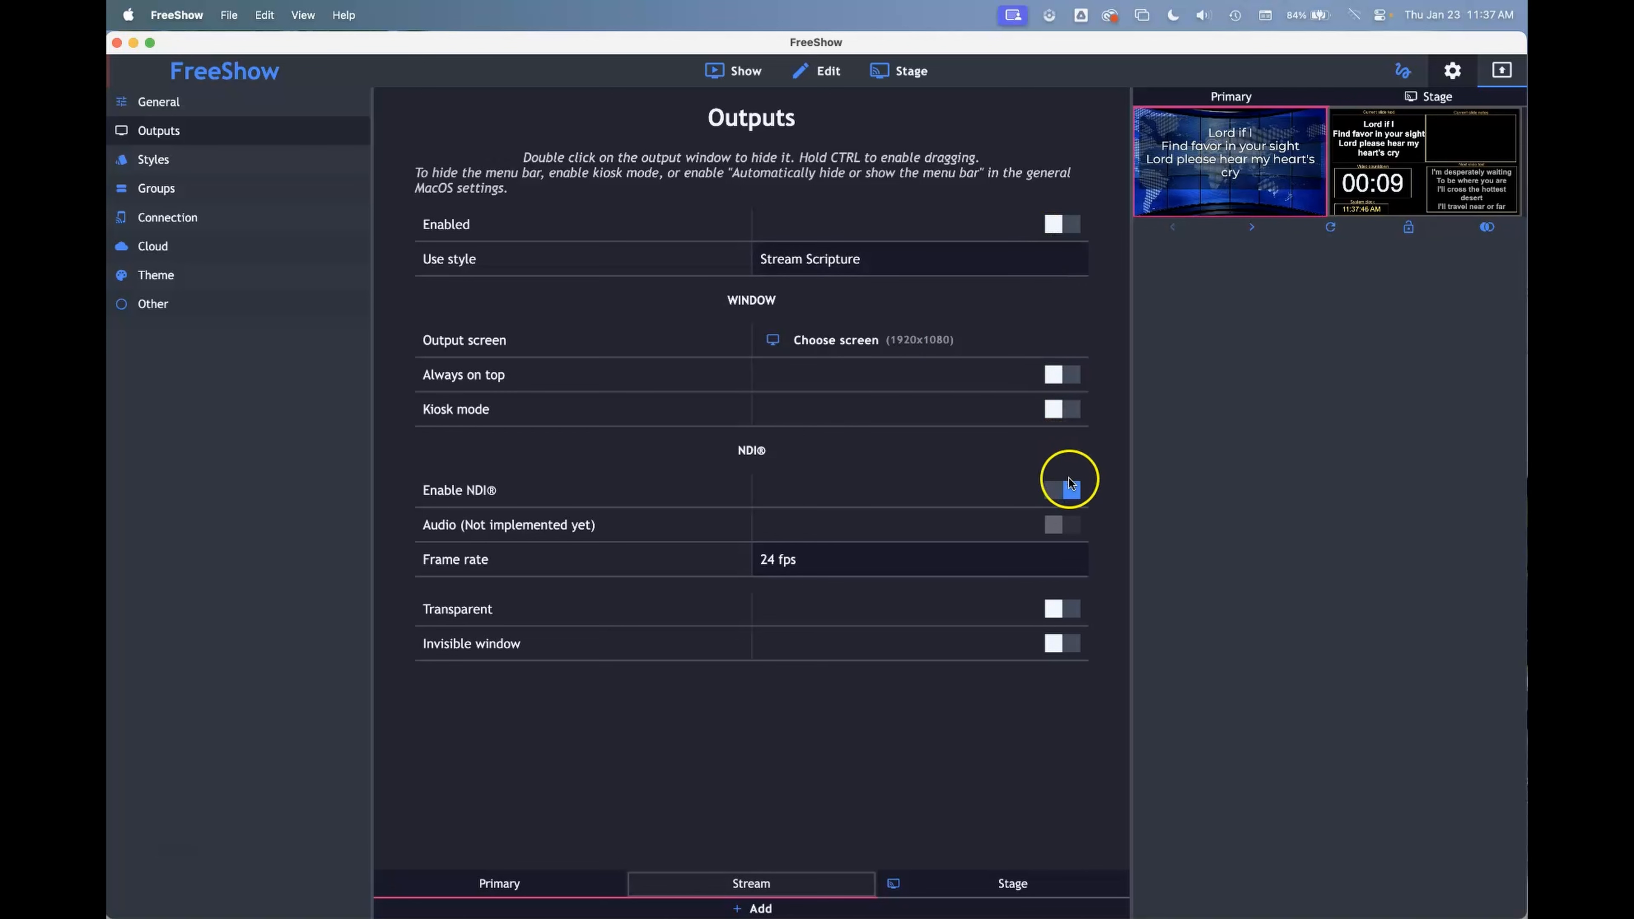
click(1069, 491)
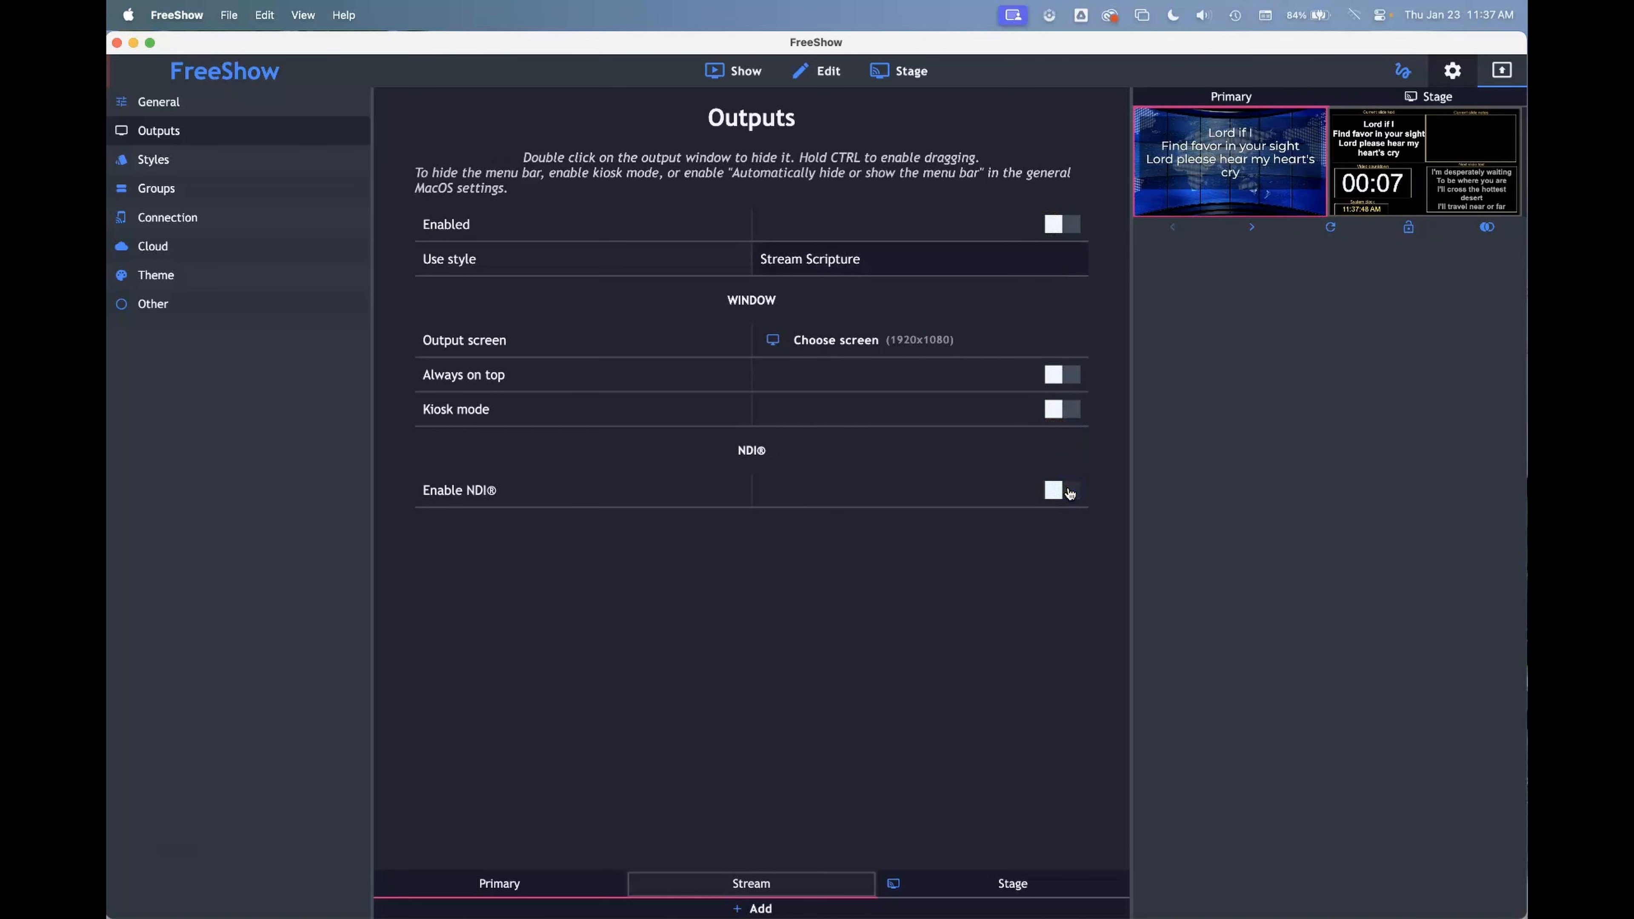
Review the Stage output's settings and the Other settings, and return to the stage layouts
click(971, 880)
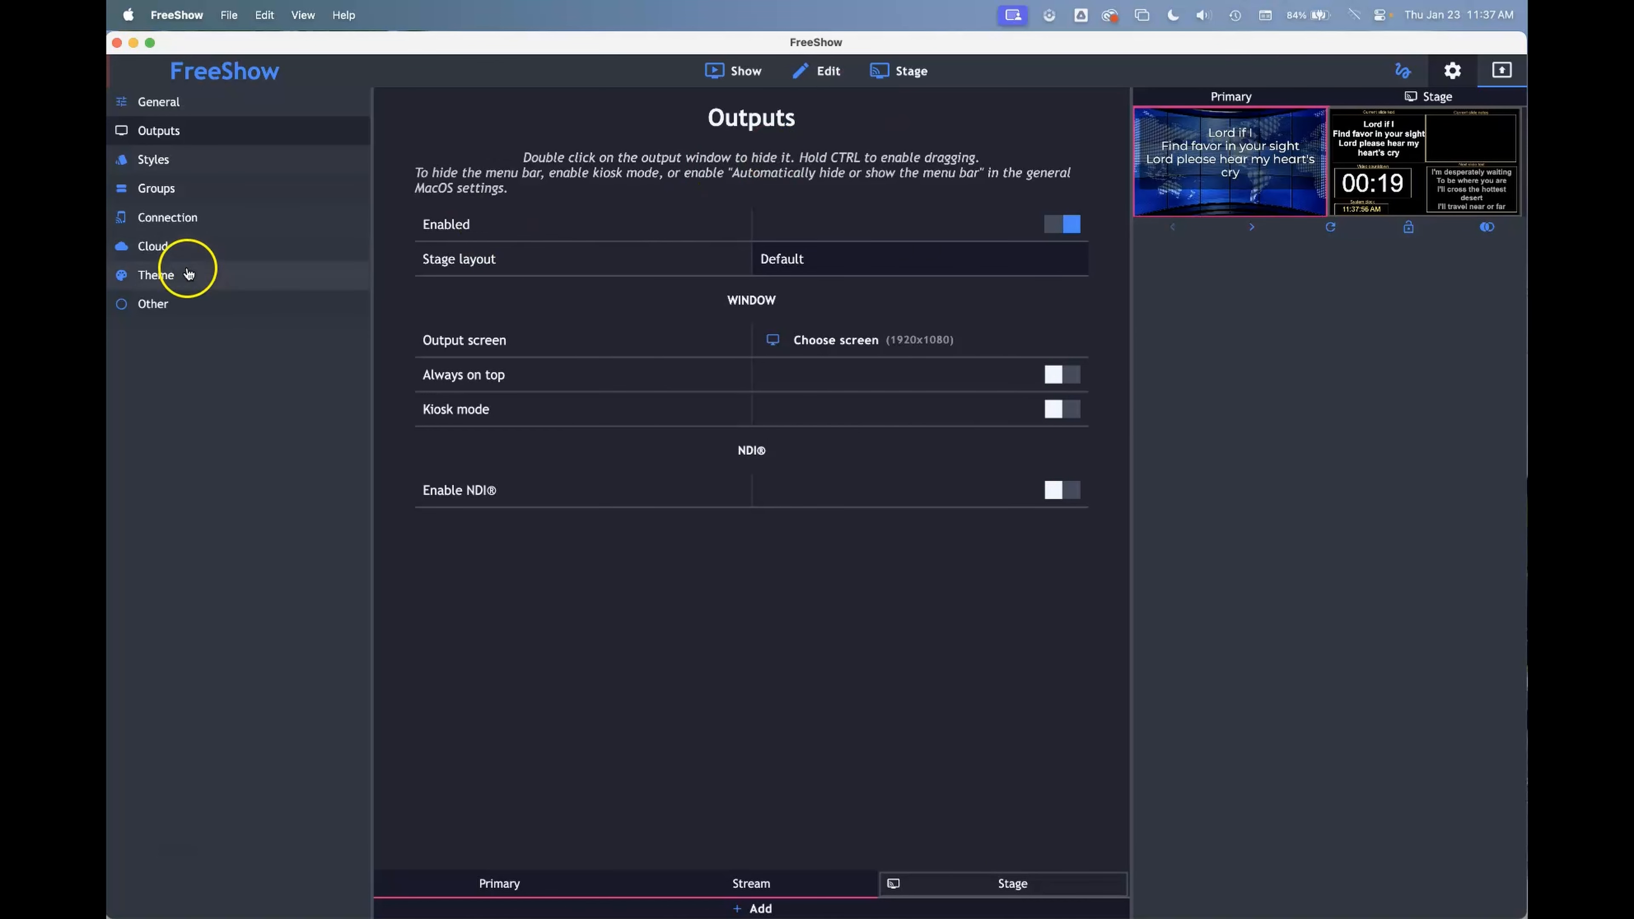
click(179, 311)
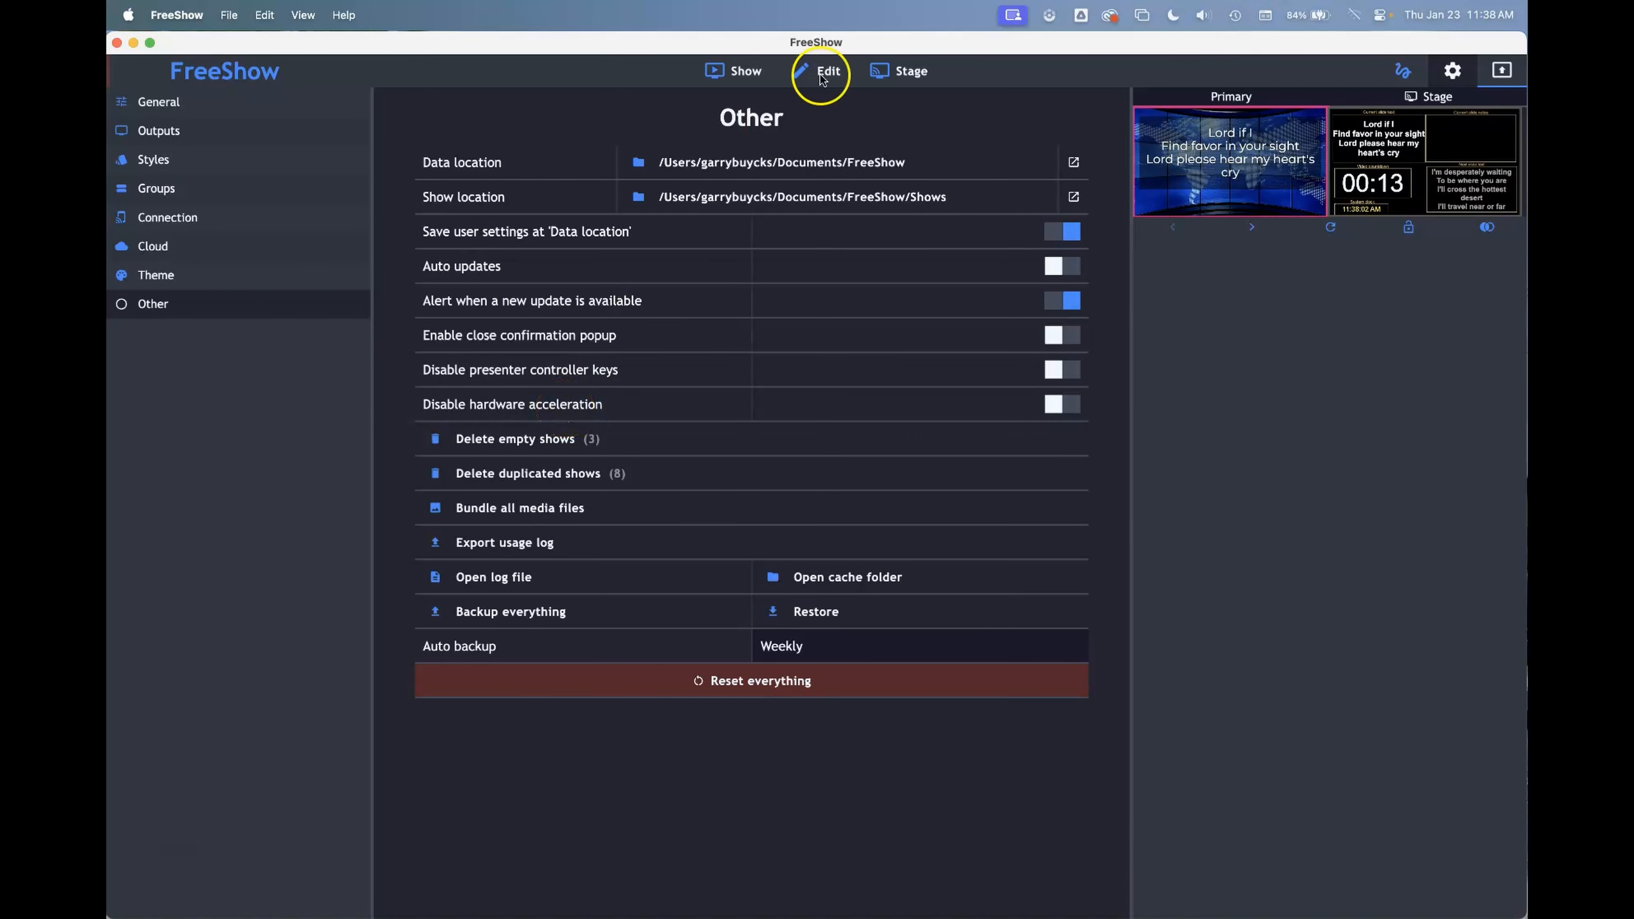
click(898, 71)
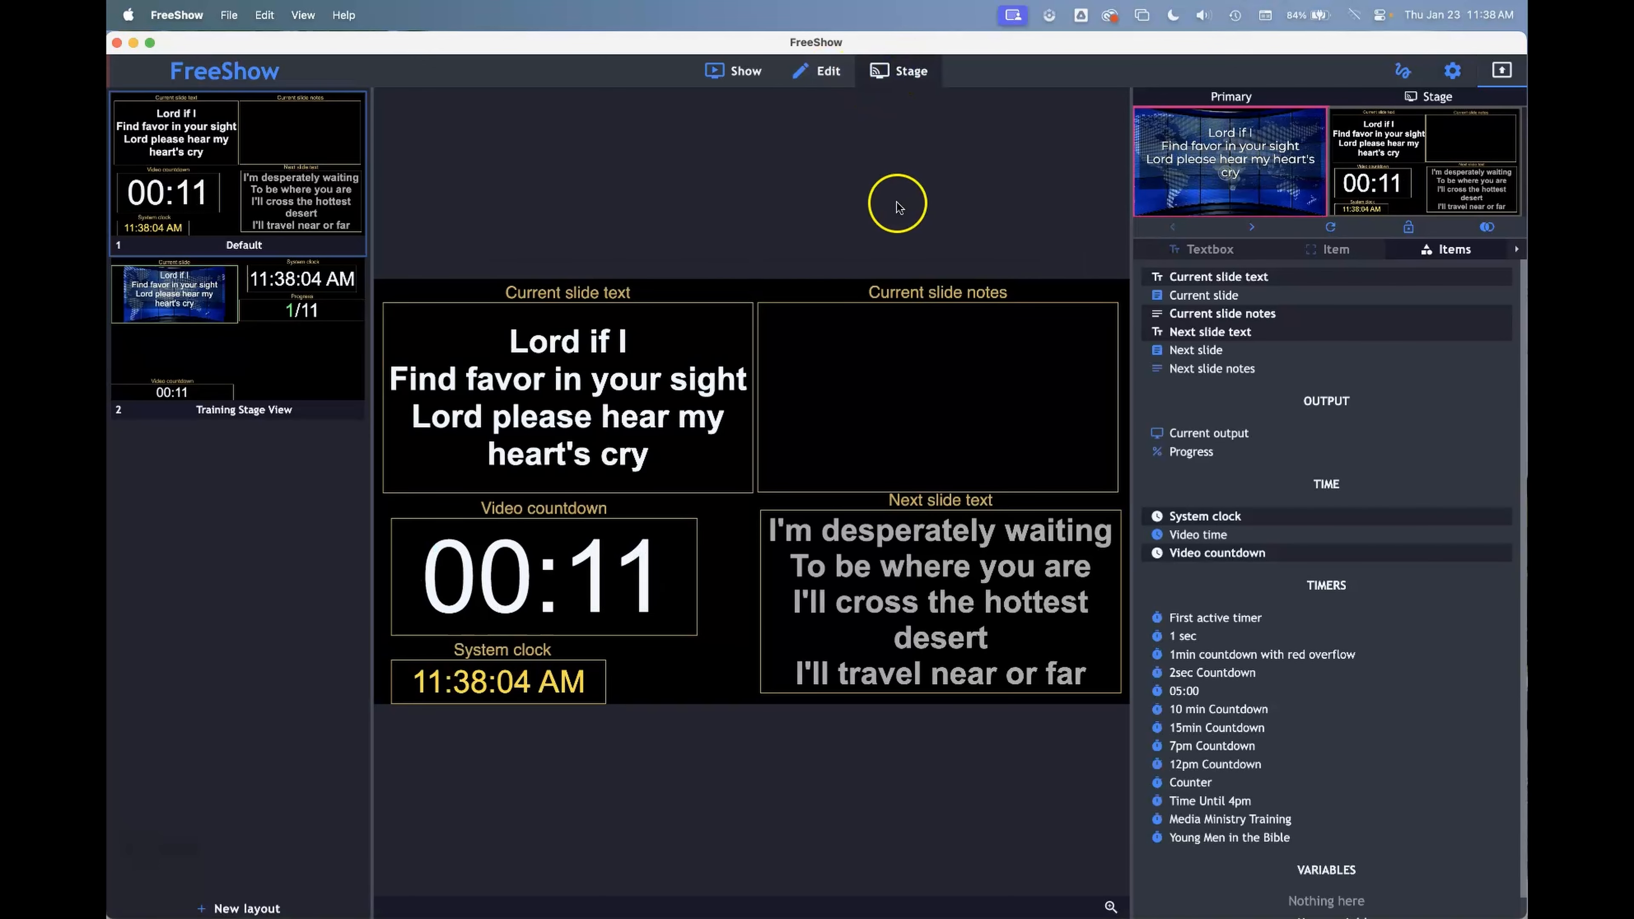
View the Training Stage View layout for comparison and reselect the Default layout
click(888, 349)
click(213, 343)
click(627, 390)
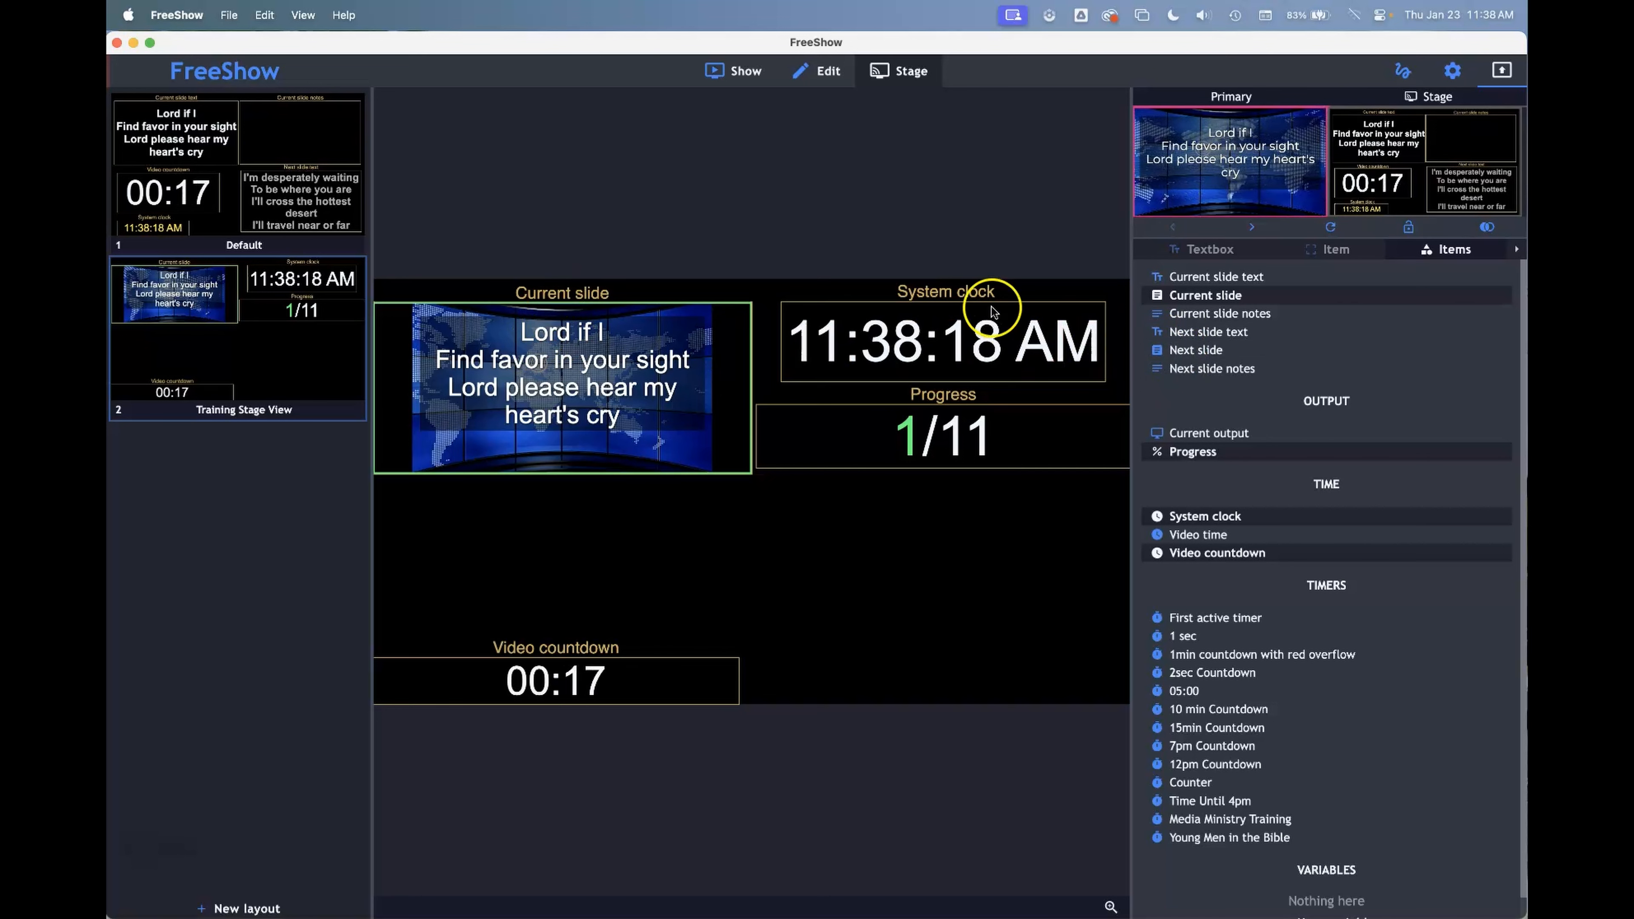
click(279, 218)
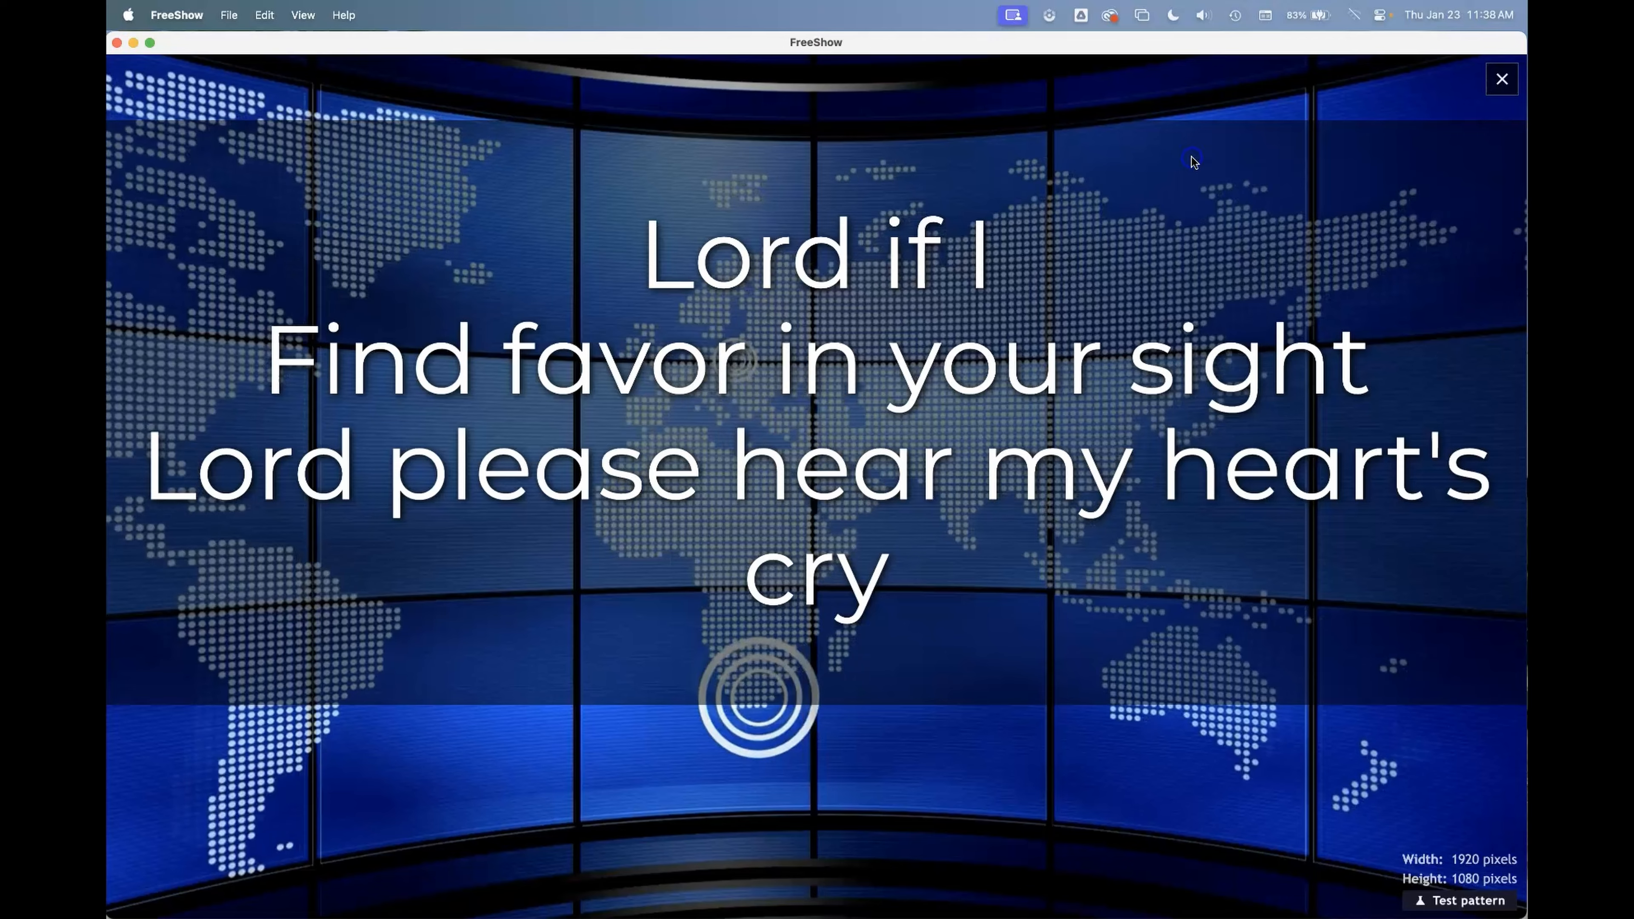
Preview the Primary output enlarged and close the preview
click(1193, 162)
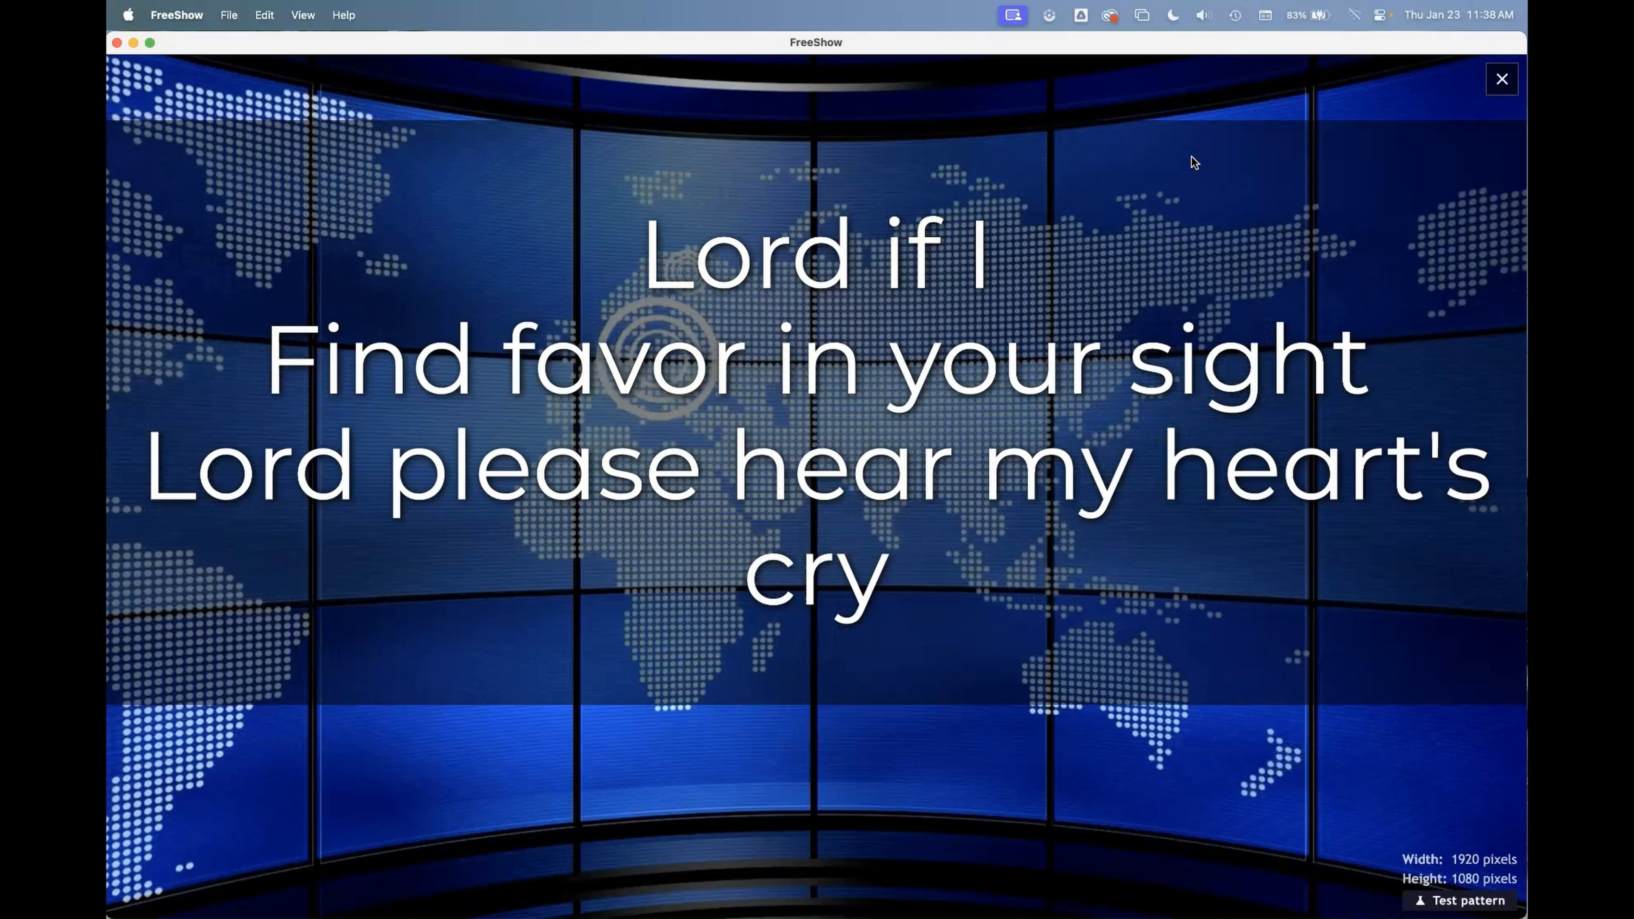
click(1190, 180)
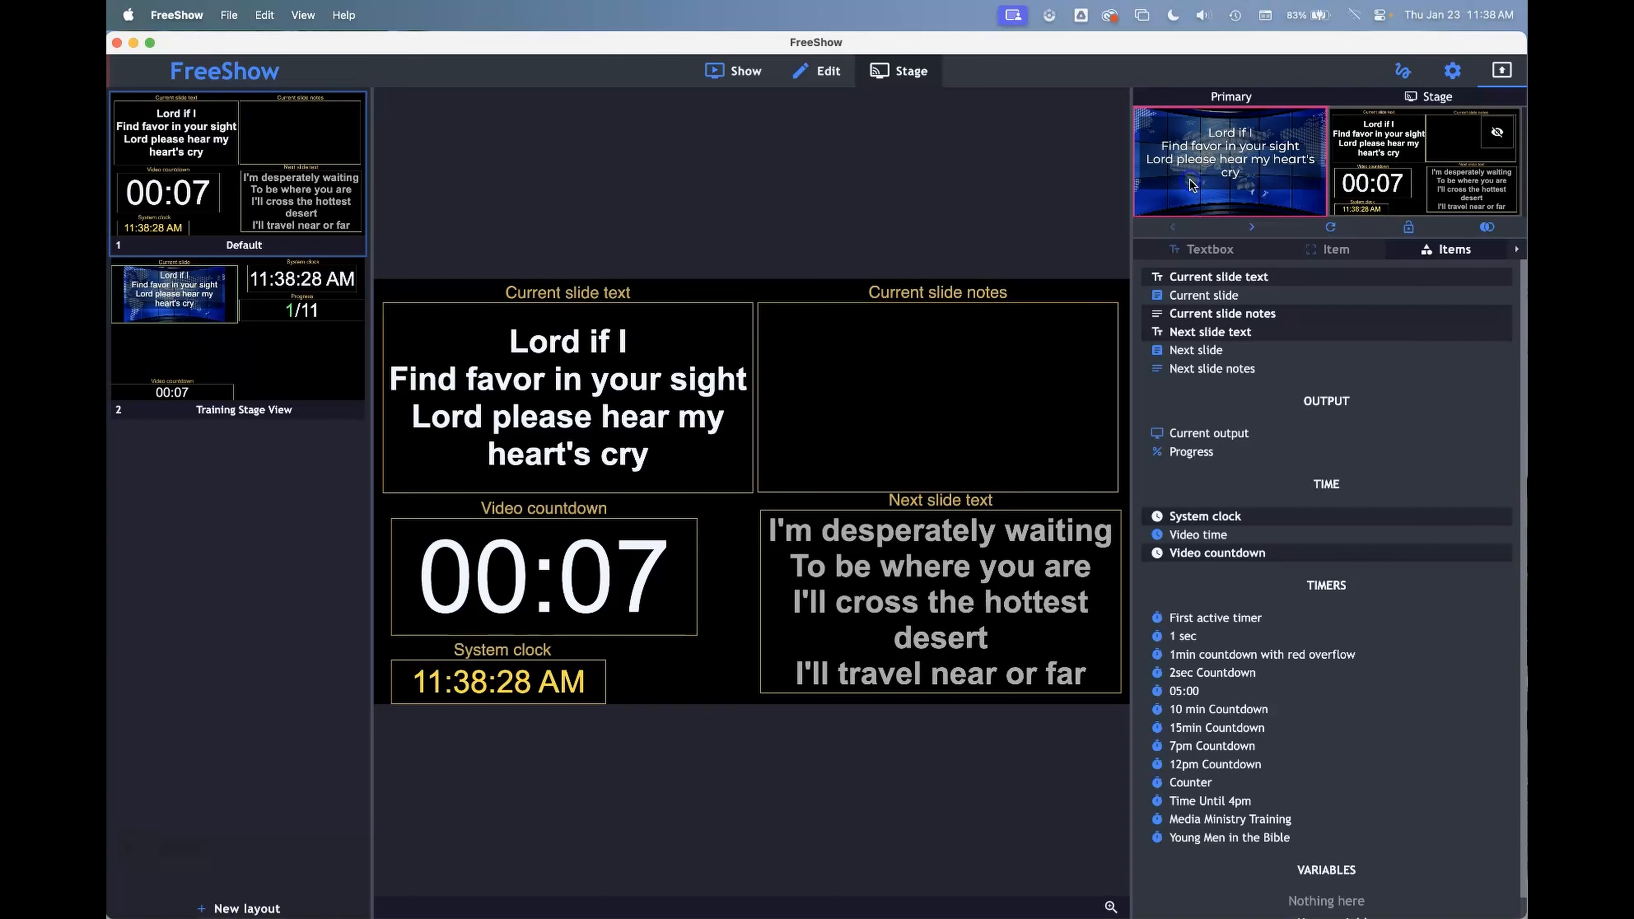